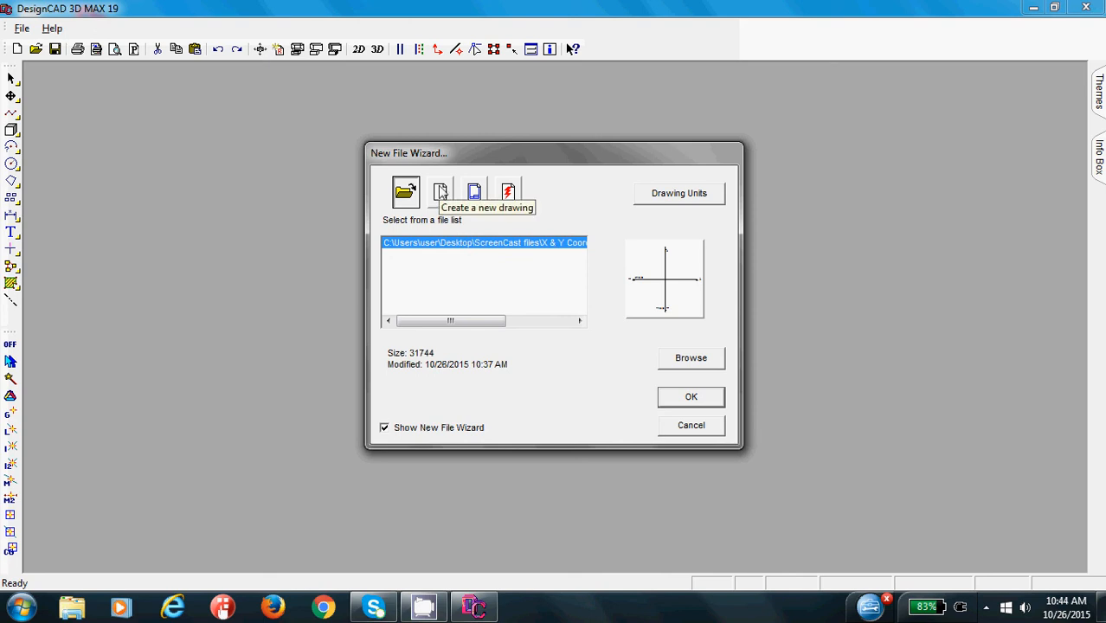
- Keep Millimeters as the default units for new drawings and create a new blank drawing
{"action": "left_click", "coordinate": [673, 205]}
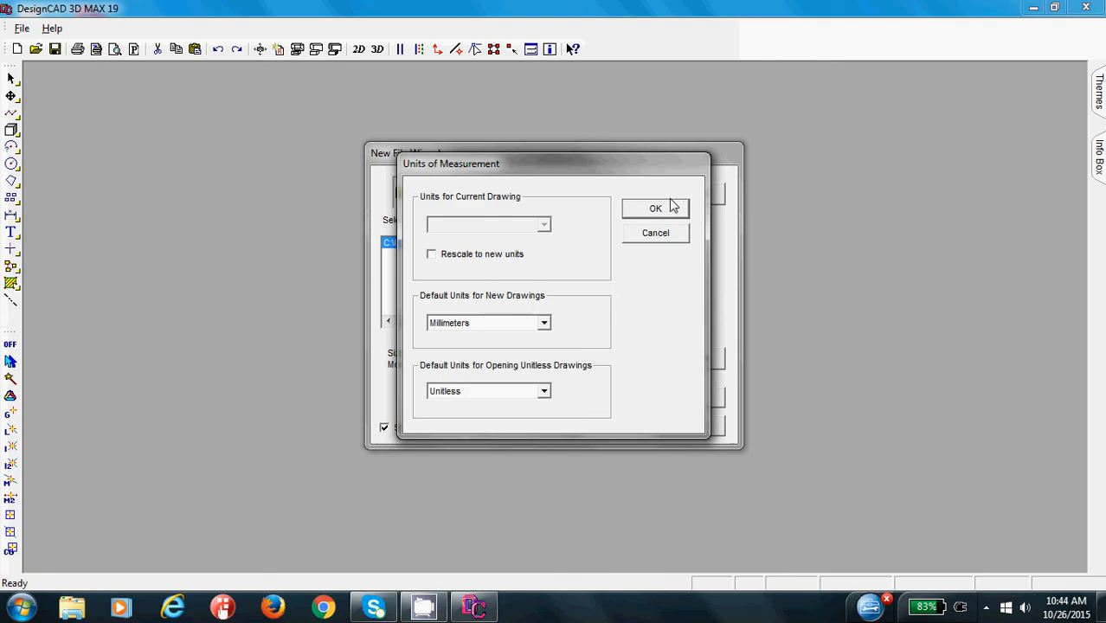
{"action": "left_click", "coordinate": [544, 323]}
{"action": "left_click", "coordinate": [547, 325]}
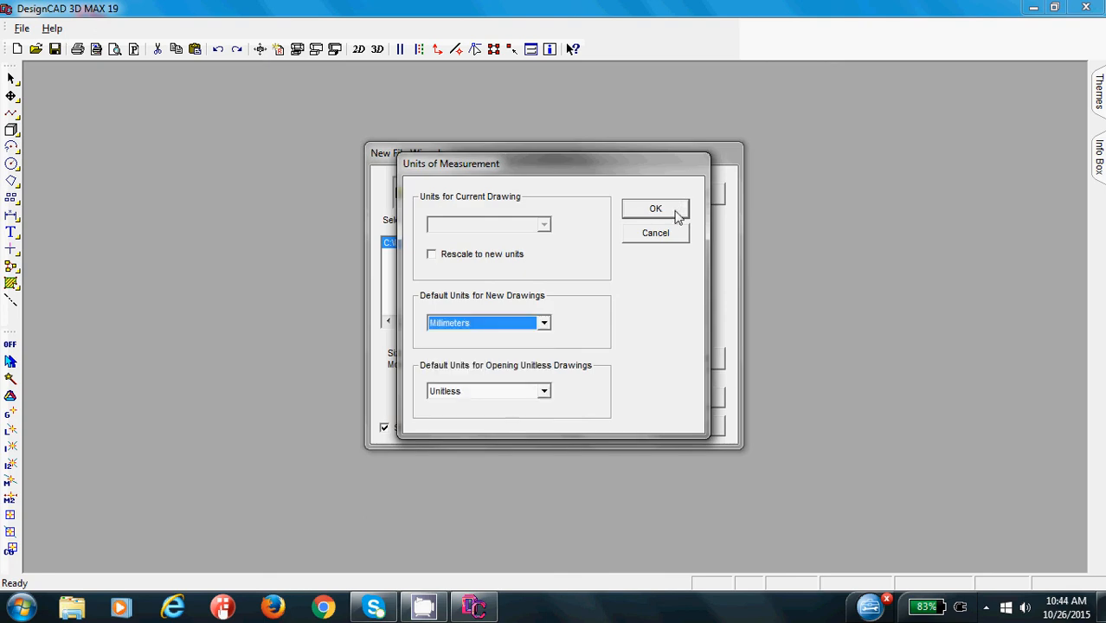
{"action": "left_click", "coordinate": [655, 211]}
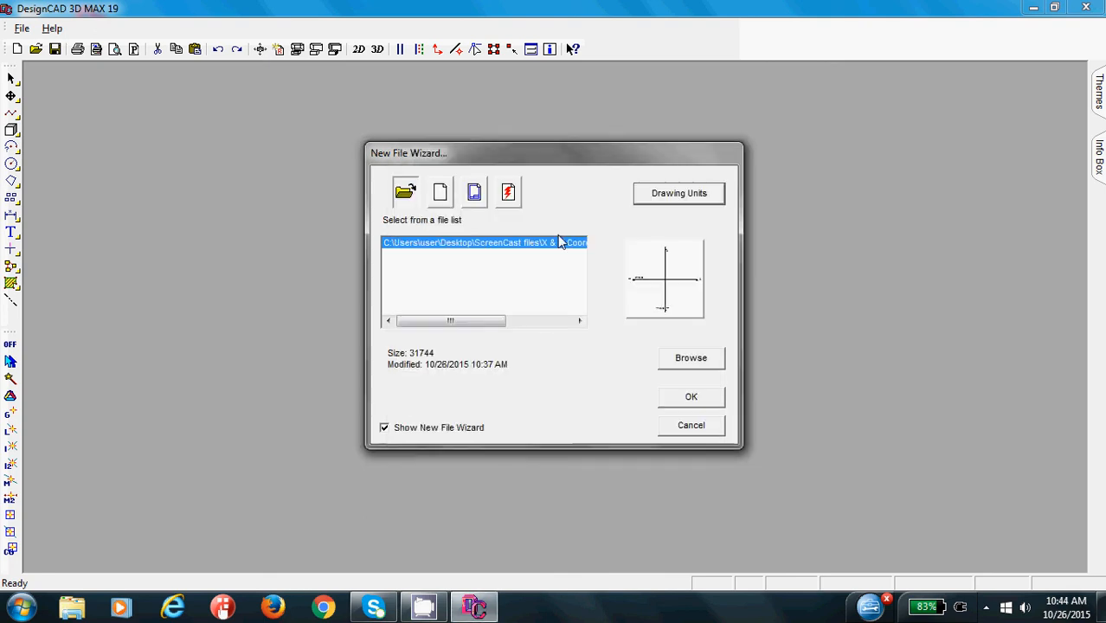
{"action": "left_click", "coordinate": [440, 194]}
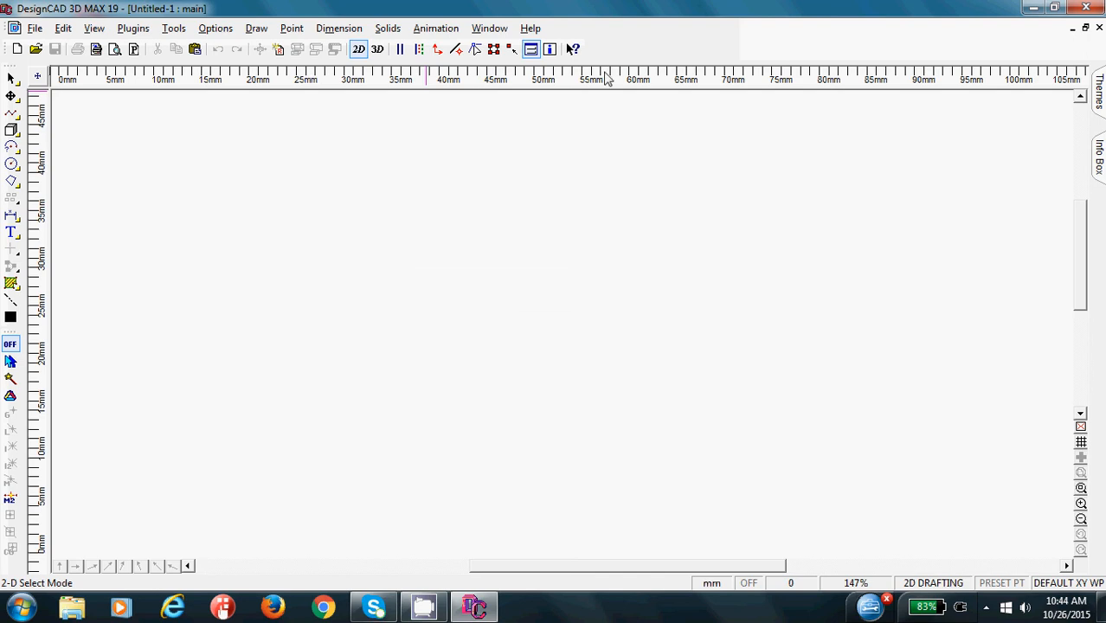
- Show the Coordinate Bar and the Double Line Bar, and hide both of them again
{"action": "right_click", "coordinate": [441, 63]}
{"action": "left_click", "coordinate": [471, 91]}
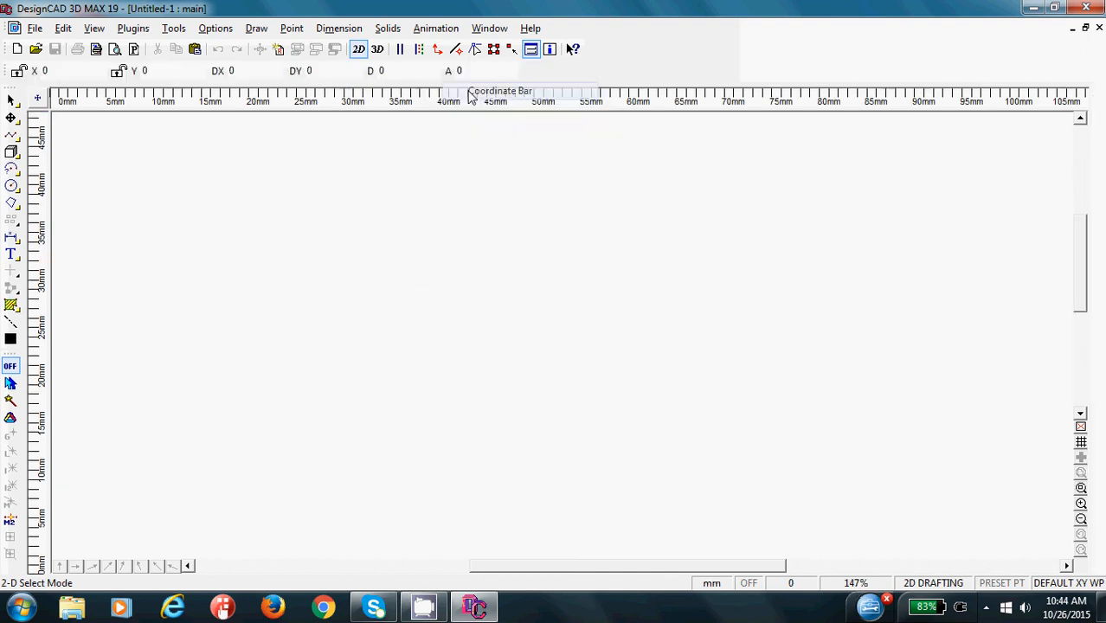
{"action": "right_click", "coordinate": [445, 62]}
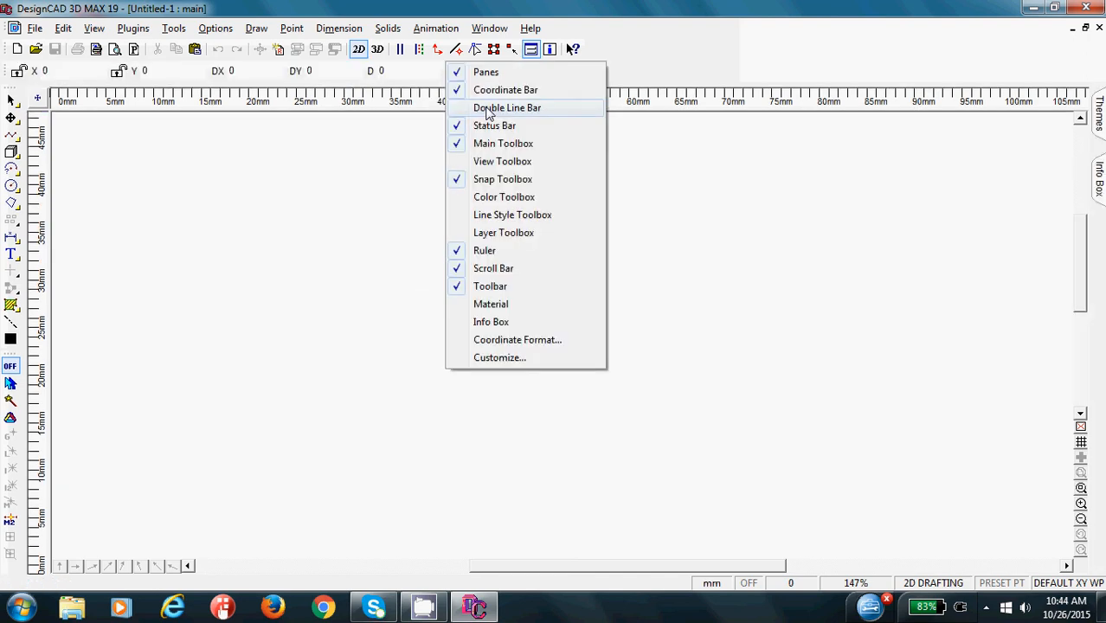
{"action": "left_click", "coordinate": [506, 108]}
{"action": "right_click", "coordinate": [488, 111]}
{"action": "right_click", "coordinate": [459, 104]}
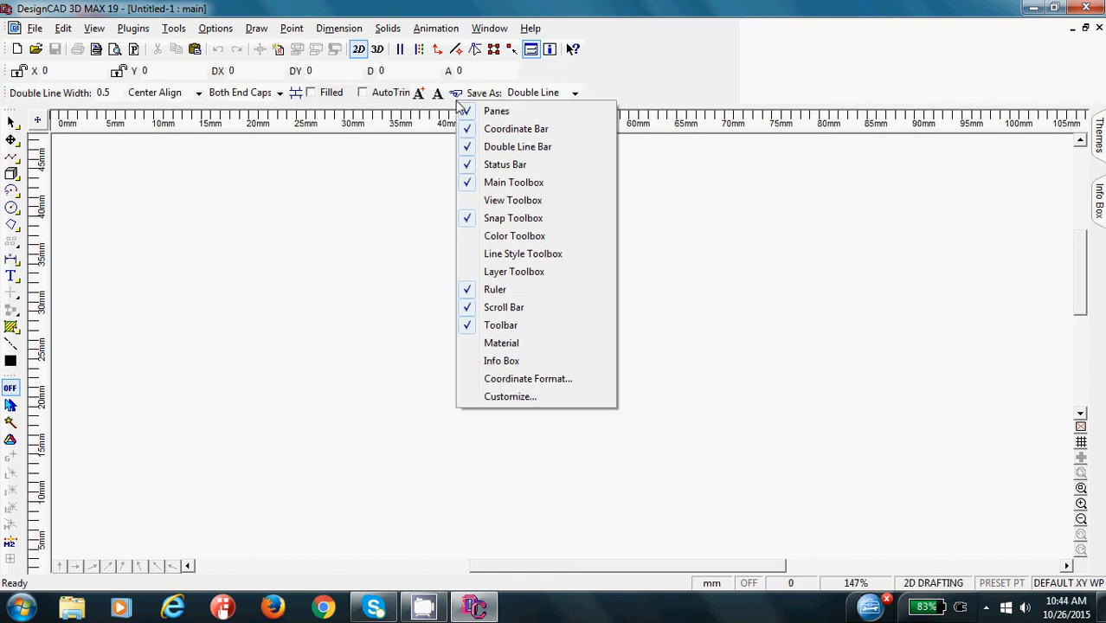
{"action": "left_click", "coordinate": [485, 130]}
{"action": "right_click", "coordinate": [456, 80]}
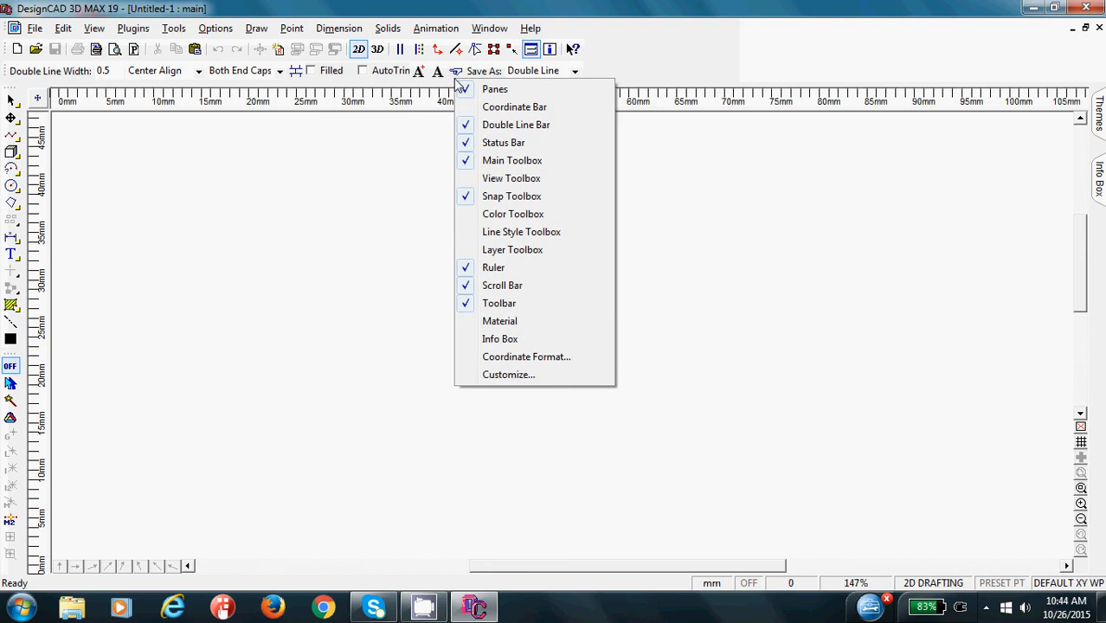
{"action": "left_click", "coordinate": [498, 128]}
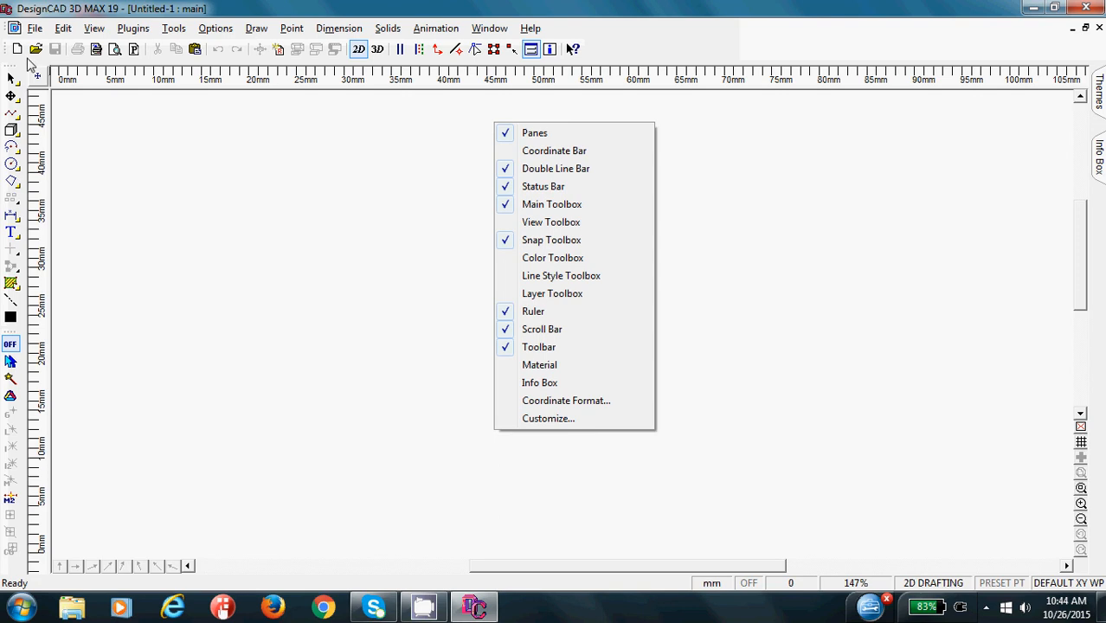
{"action": "left_click", "coordinate": [84, 76]}
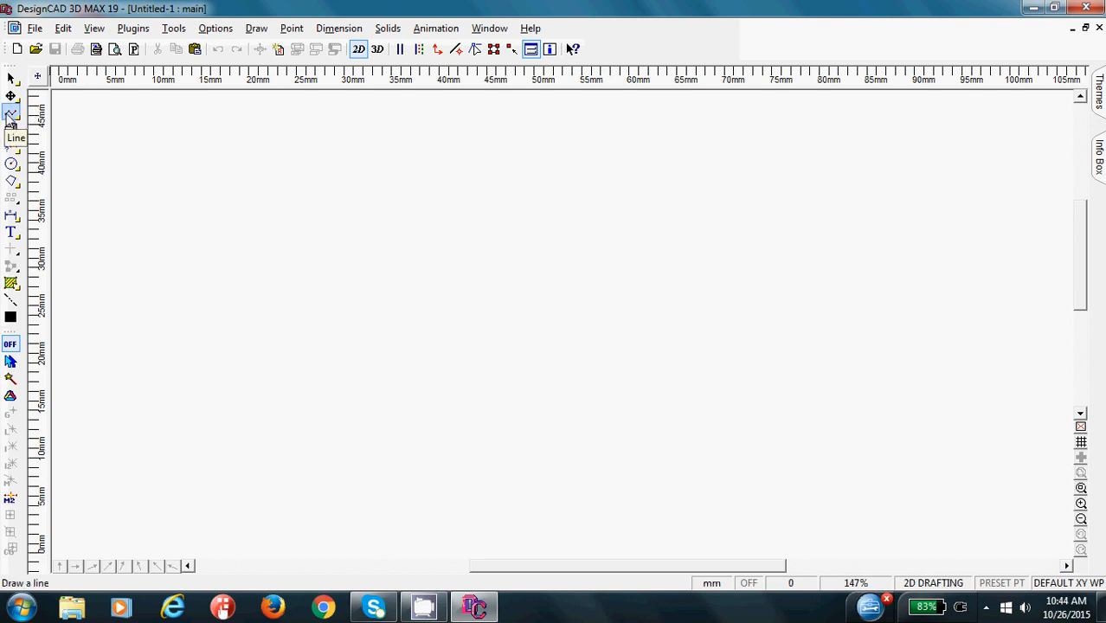
- Draw a winding trial orthogonal line about 87 mm wide and 36 mm high across the drawing area, and undo it
{"action": "left_click", "coordinate": [10, 114]}
{"action": "left_click", "coordinate": [10, 115]}
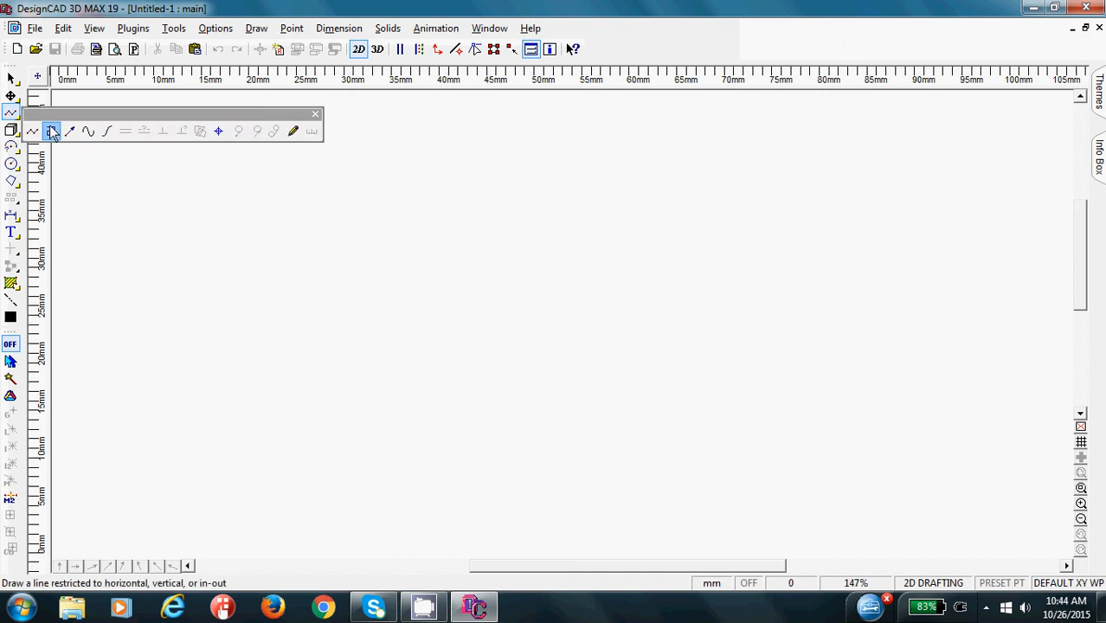
{"action": "left_click", "coordinate": [52, 131]}
{"action": "left_click", "coordinate": [158, 147]}
{"action": "left_click", "coordinate": [387, 147]}
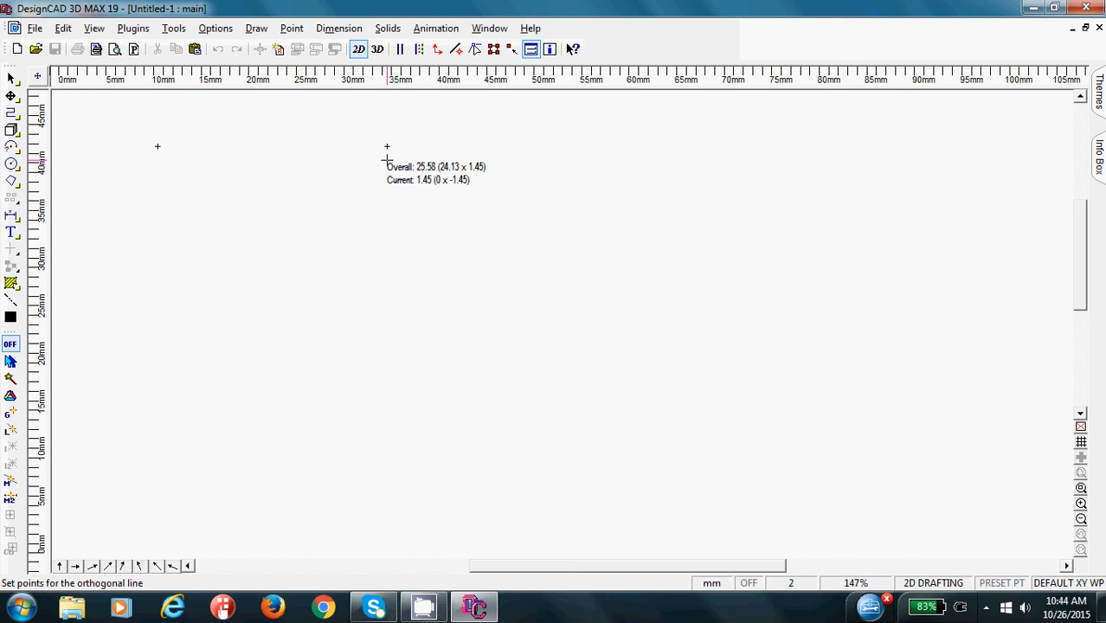
{"action": "left_click", "coordinate": [387, 302]}
{"action": "left_click", "coordinate": [558, 302]}
{"action": "left_click", "coordinate": [559, 150]}
{"action": "left_click", "coordinate": [677, 150]}
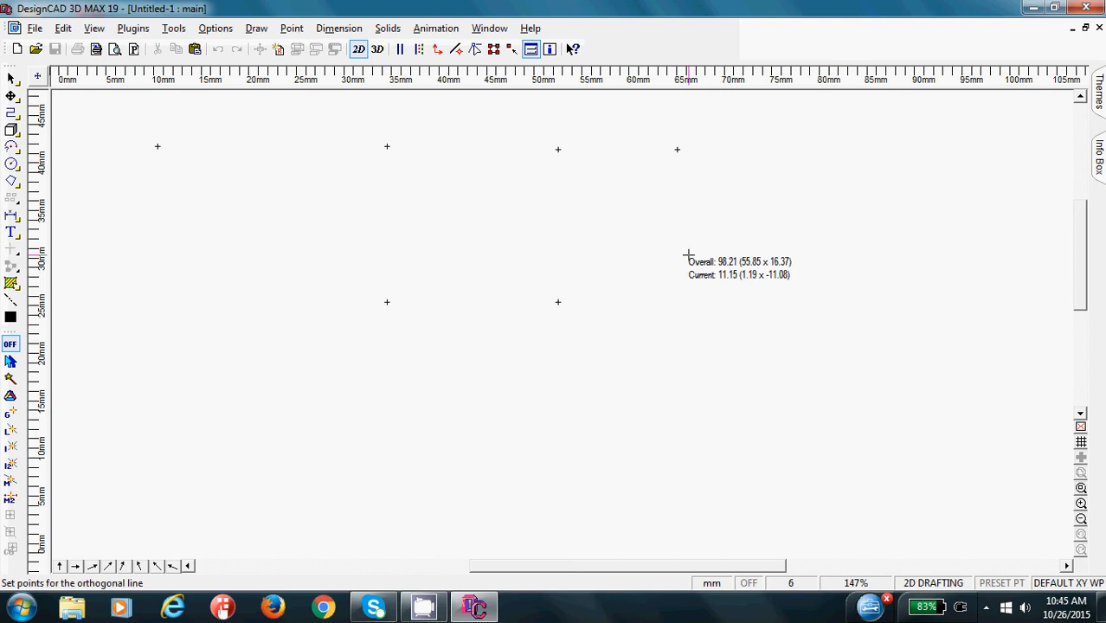
{"action": "left_click", "coordinate": [677, 399]}
{"action": "left_click", "coordinate": [269, 399]}
{"action": "left_click", "coordinate": [269, 213]}
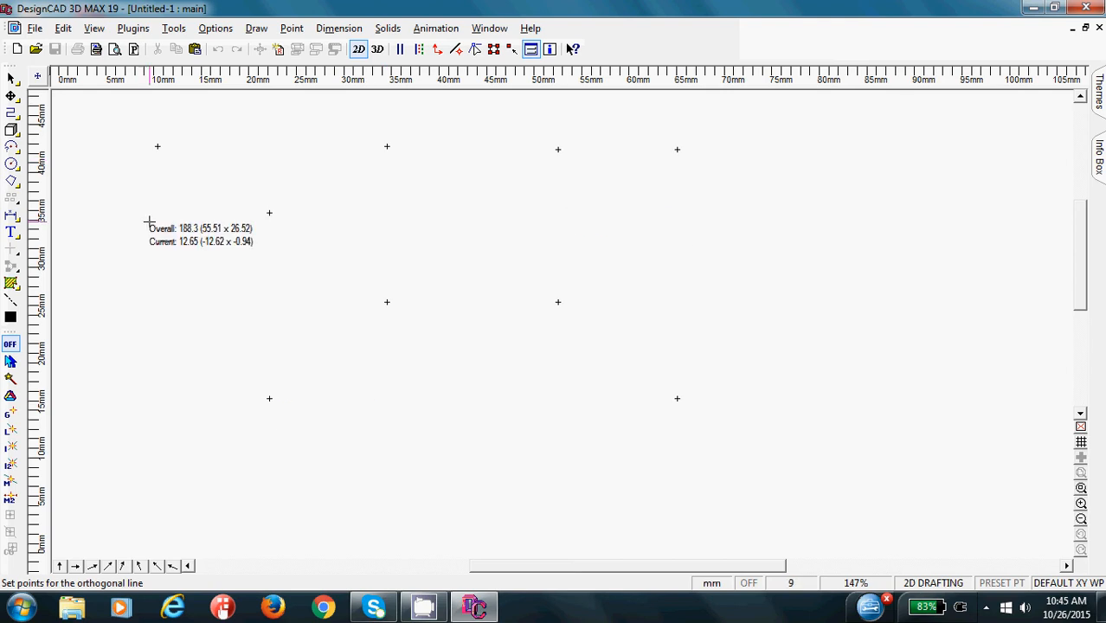
{"action": "left_click", "coordinate": [148, 213]}
{"action": "left_click", "coordinate": [148, 407]}
{"action": "left_click", "coordinate": [231, 408]}
{"action": "left_click", "coordinate": [231, 490]}
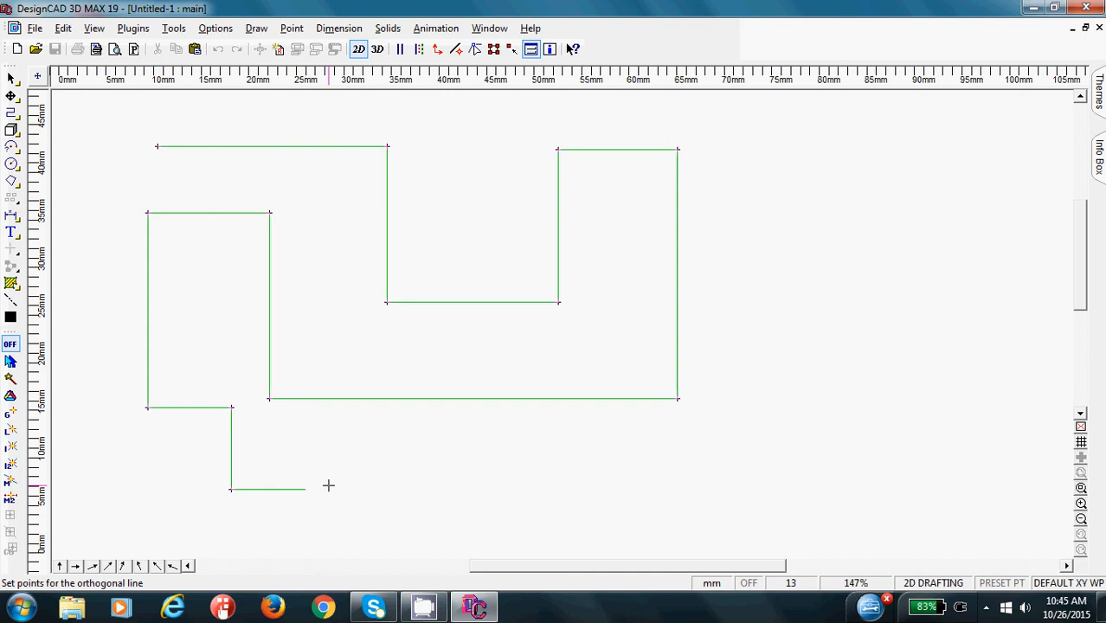
{"action": "left_click", "coordinate": [977, 490]}
{"action": "left_click", "coordinate": [977, 183]}
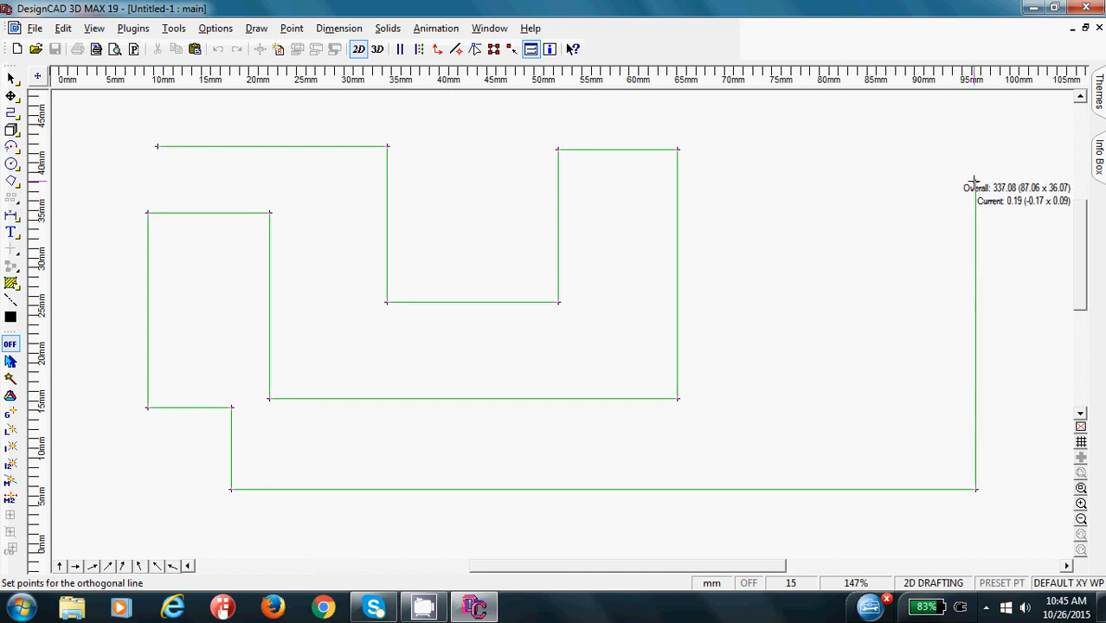
{"action": "key", "text": "Return"}
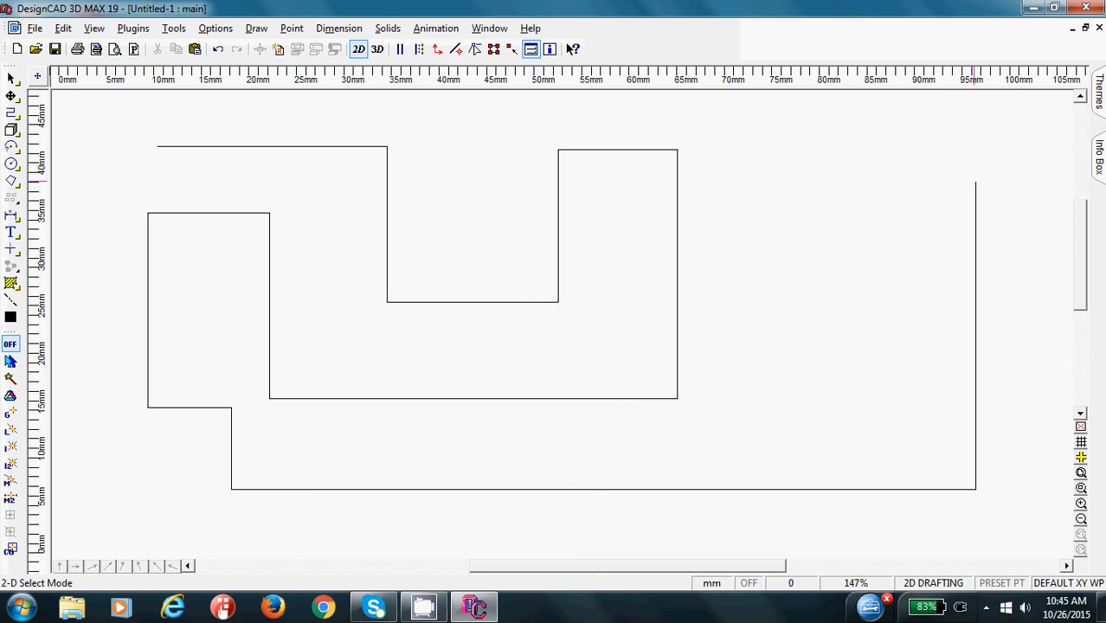
{"action": "key", "text": "ctrl+z"}
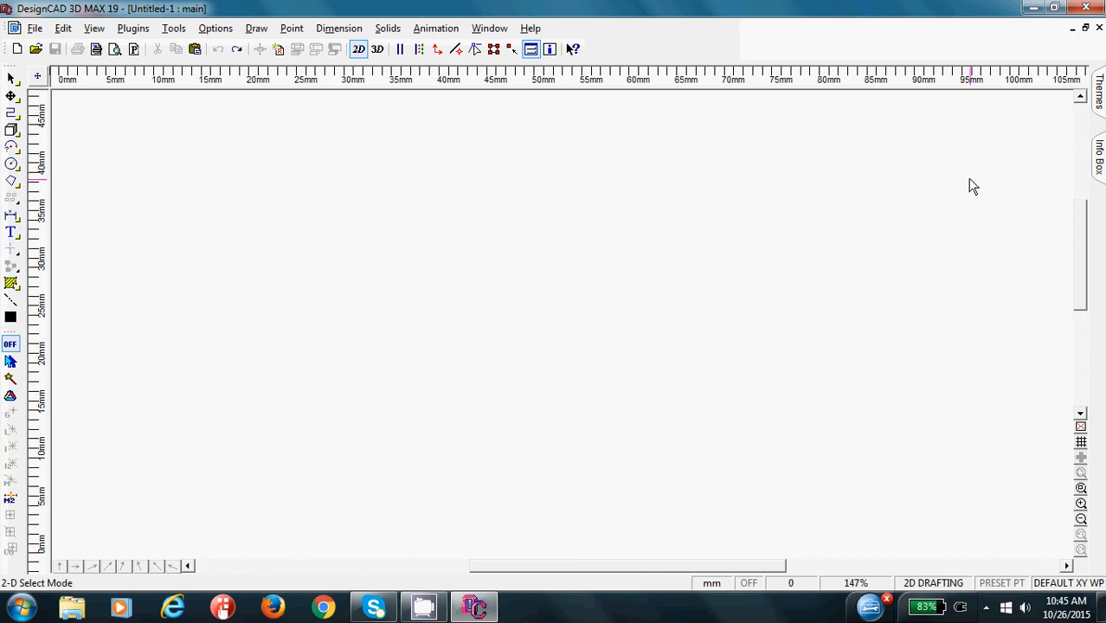
- Start an orthogonal line near the lower-left corner of the drawing area and set its second point relative to the last point at DX 50, DY 0
{"action": "left_click", "coordinate": [11, 114]}
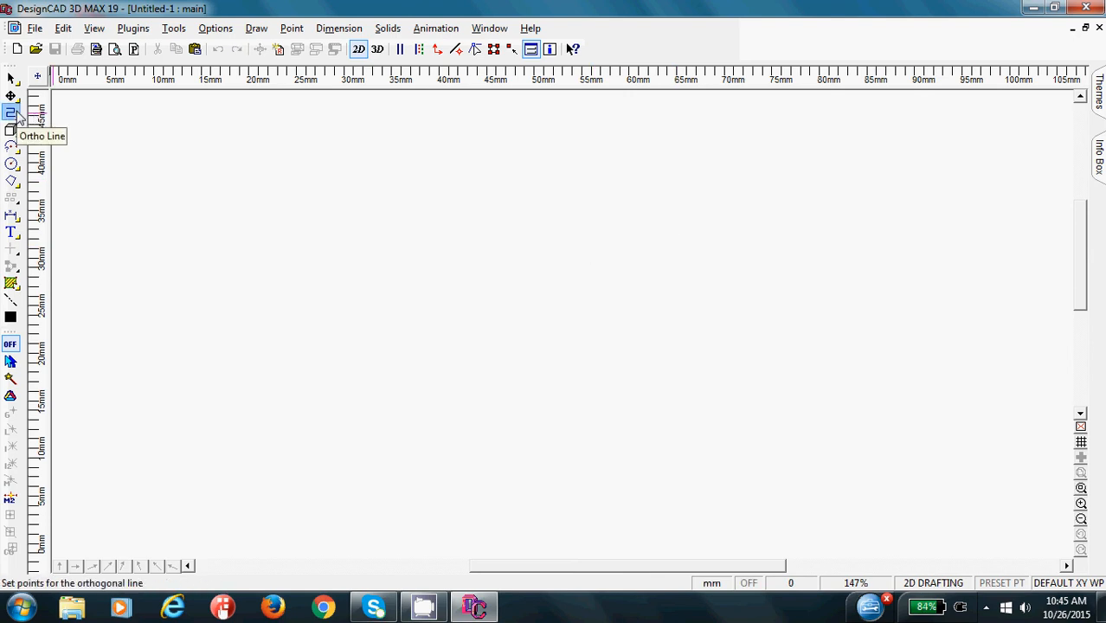
{"action": "left_click", "coordinate": [97, 512]}
{"action": "left_click", "coordinate": [294, 29]}
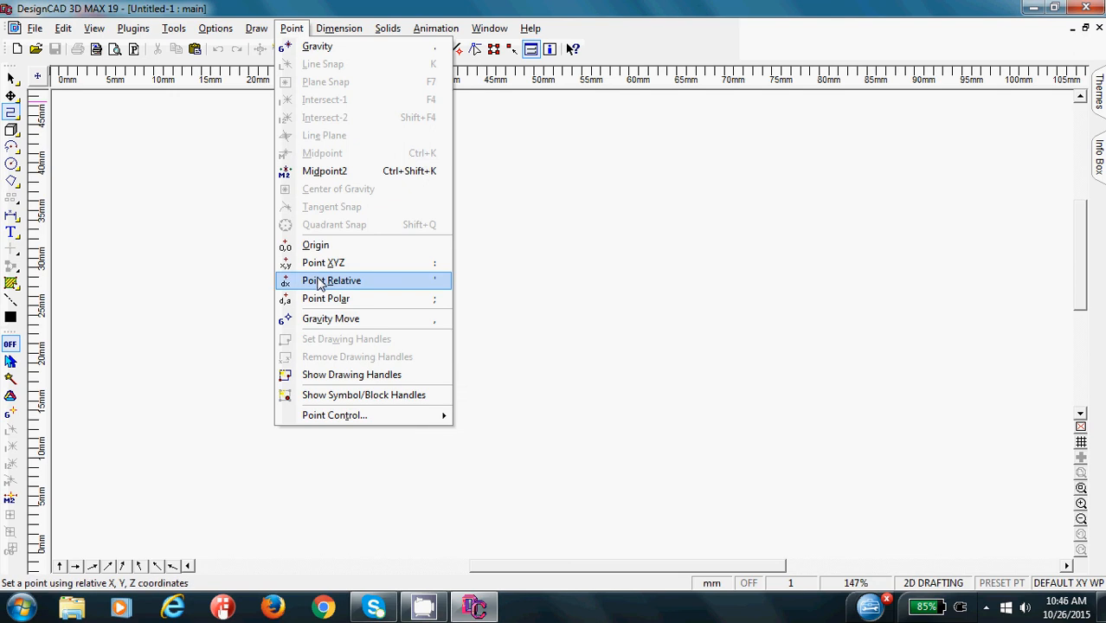
{"action": "left_click", "coordinate": [321, 282]}
{"action": "left_click_drag", "start_coordinate": [534, 216], "coordinate": [508, 162]}
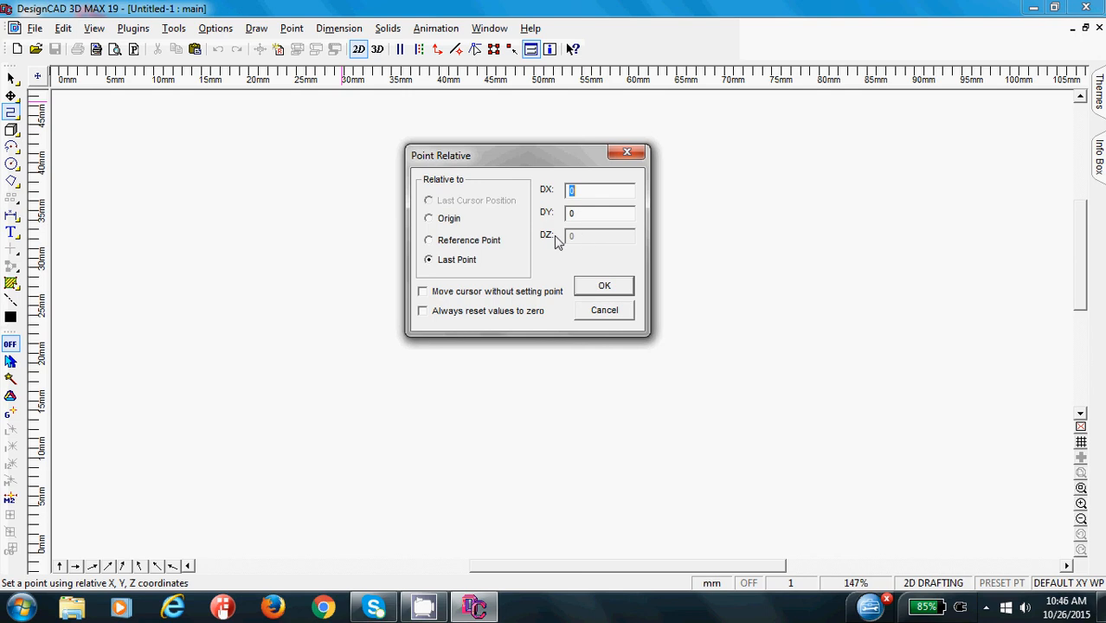
{"action": "left_click", "coordinate": [429, 262]}
{"action": "left_click_drag", "start_coordinate": [600, 190], "coordinate": [546, 194]}
{"action": "type", "text": "50"}
{"action": "left_click", "coordinate": [604, 287]}
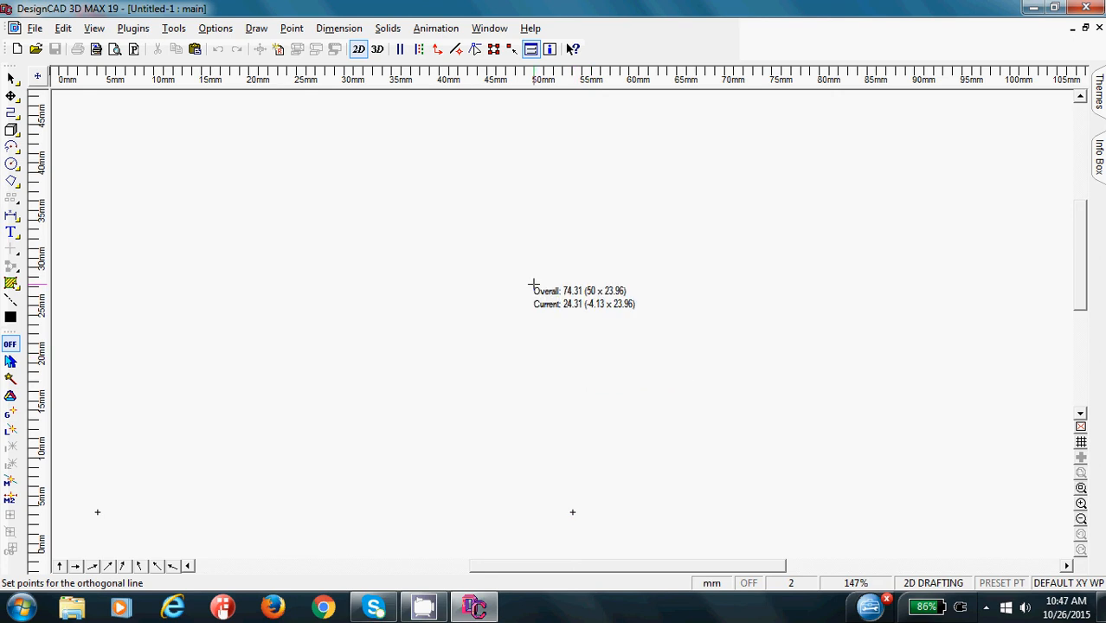
- Add the rectangle's right side with a point relative to the last point at DX 0, DY 35
{"action": "key", "text": "Escape"}
{"action": "left_click", "coordinate": [291, 31]}
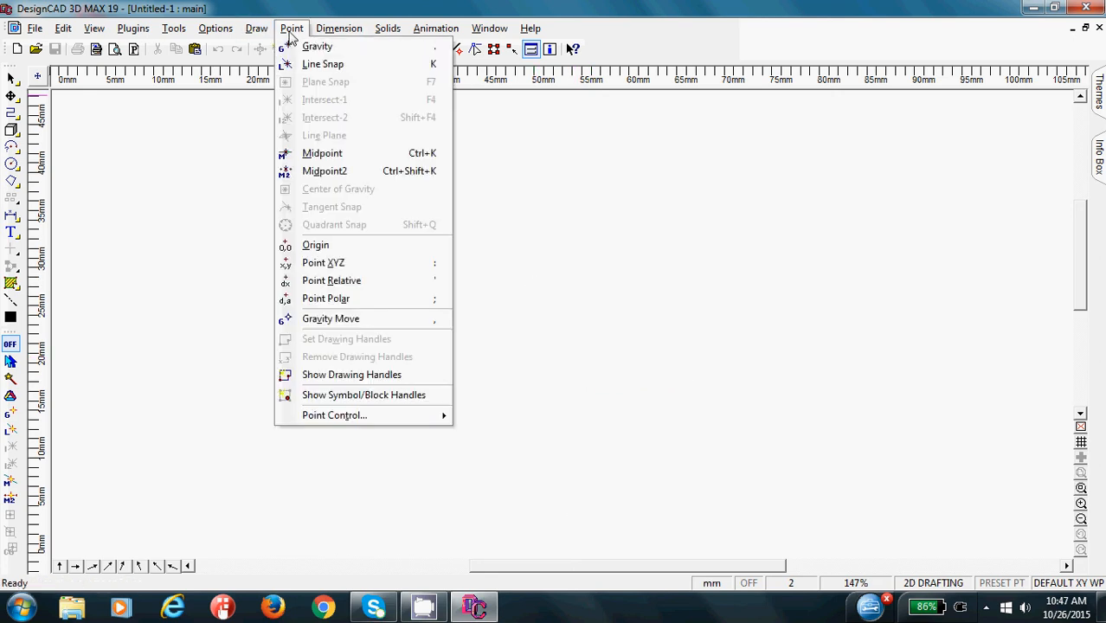
{"action": "left_click", "coordinate": [365, 280]}
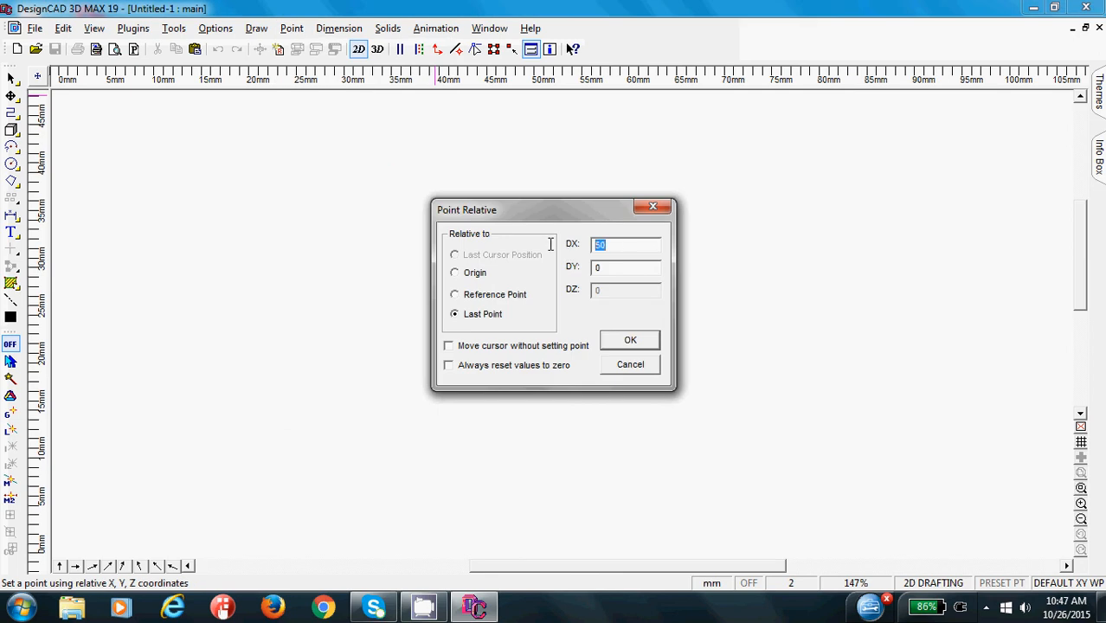
{"action": "type", "text": "0"}
{"action": "left_click", "coordinate": [623, 271]}
{"action": "left_click_drag", "start_coordinate": [622, 271], "coordinate": [592, 271]}
{"action": "type", "text": "50"}
{"action": "key", "text": "BackSpace"}
{"action": "key", "text": "BackSpace"}
{"action": "type", "text": "35"}
{"action": "key", "text": "Return"}
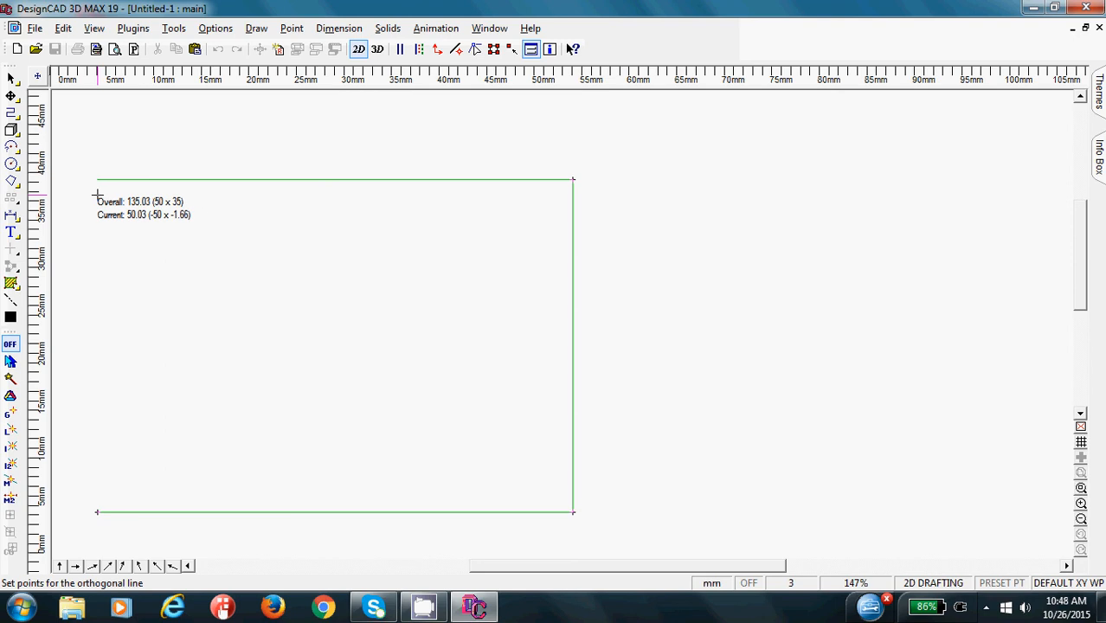
- Add the rectangle's upper side with a point relative to the last point at DX -50, DY 0
{"action": "left_click", "coordinate": [292, 28]}
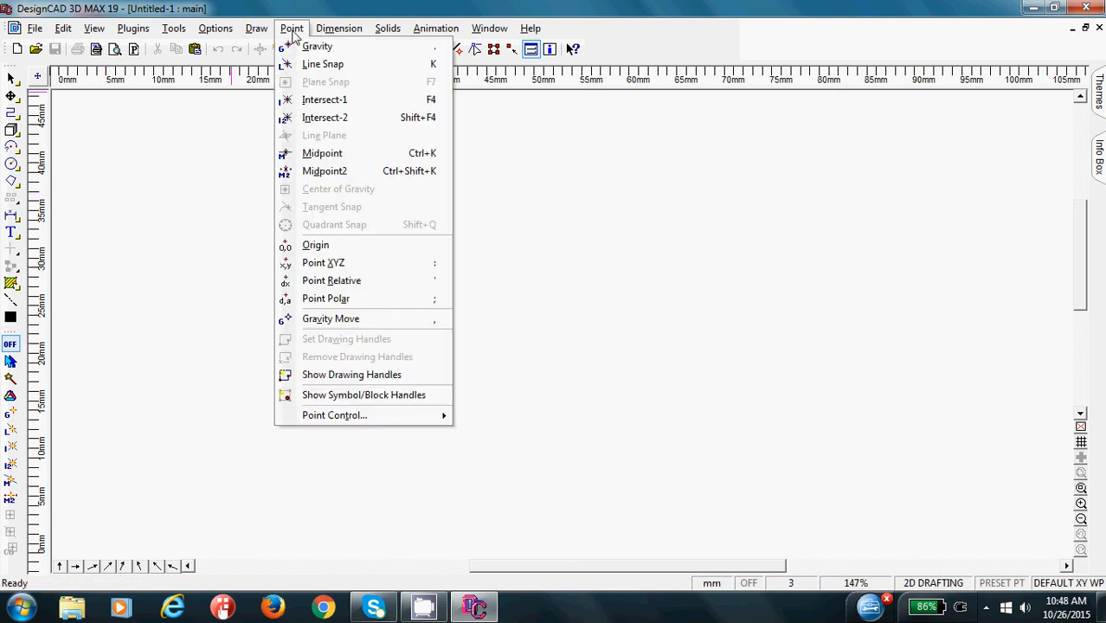
{"action": "left_click", "coordinate": [347, 280]}
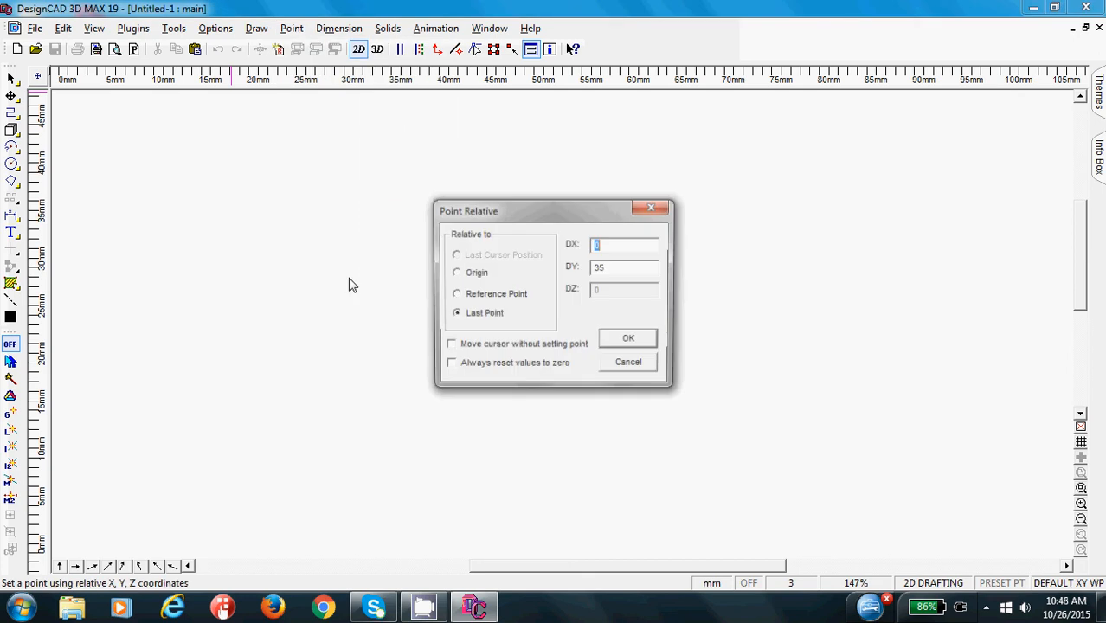
{"action": "left_click", "coordinate": [620, 243]}
{"action": "left_click_drag", "start_coordinate": [620, 244], "coordinate": [561, 250]}
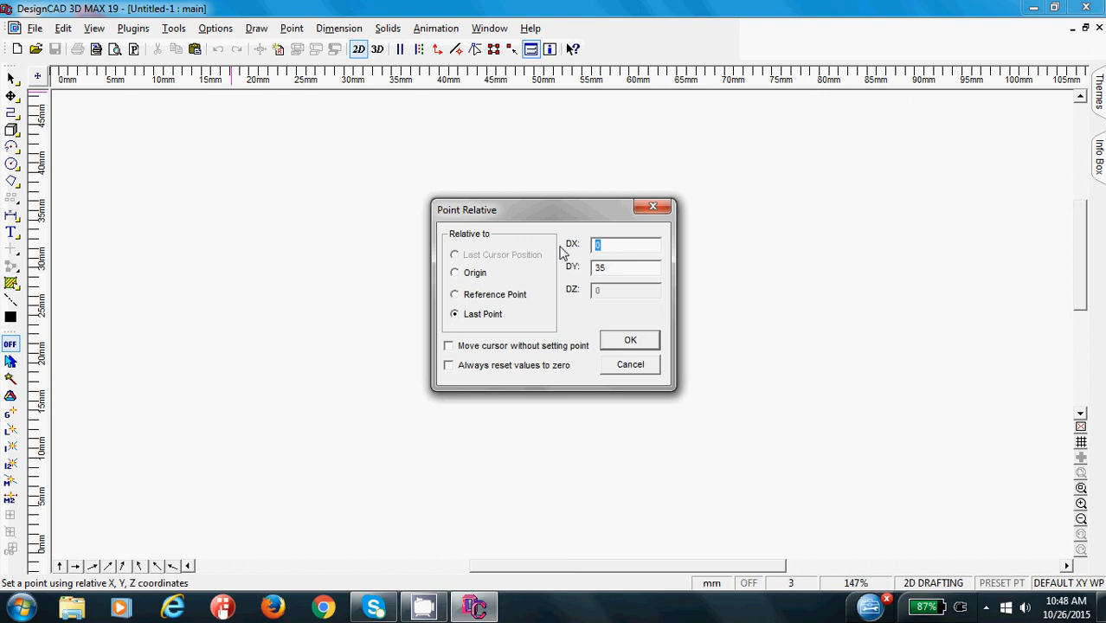
{"action": "type", "text": "-50"}
{"action": "key", "text": "Tab"}
{"action": "type", "text": "0"}
{"action": "left_click", "coordinate": [629, 340]}
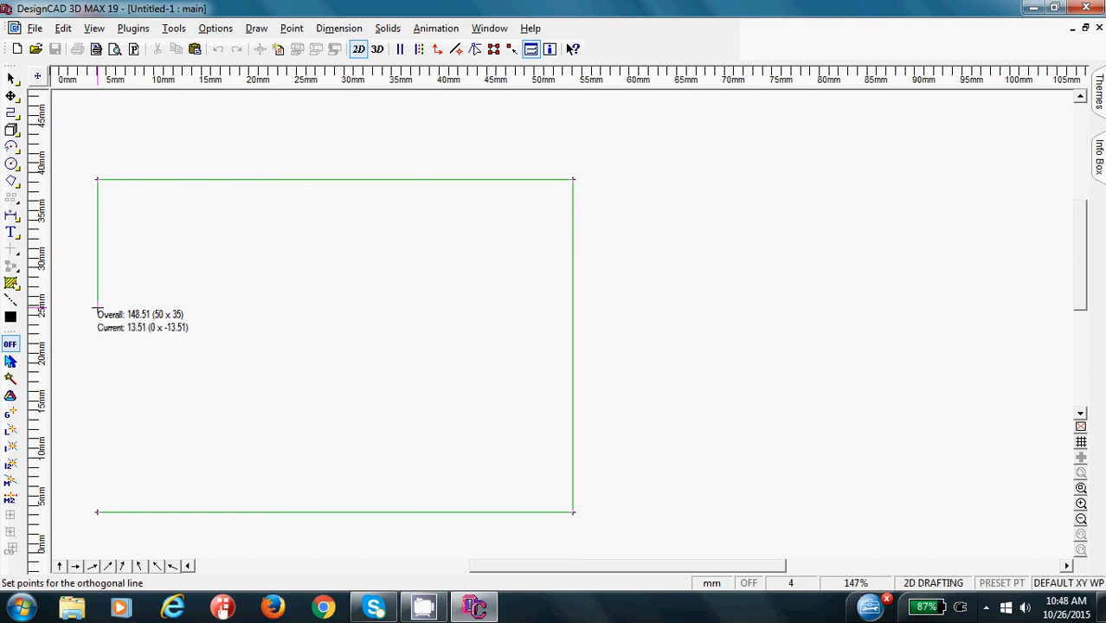
- Close the rectangle with a relative point at DX 0, DY -35 and finish the orthogonal line
{"action": "key", "text": "Escape"}
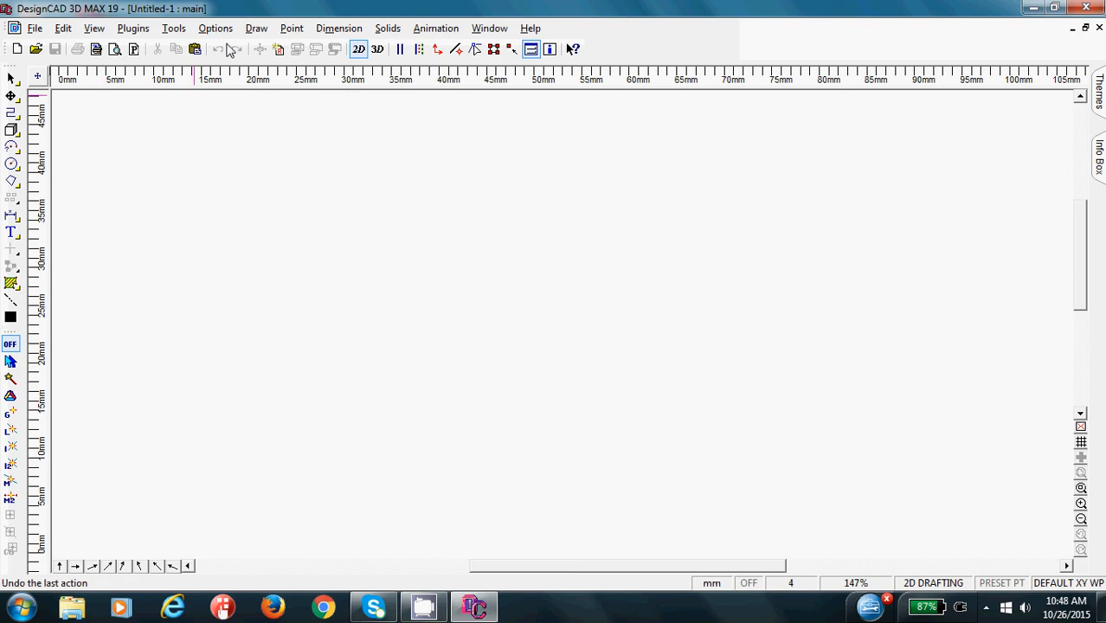
{"action": "left_click", "coordinate": [289, 28]}
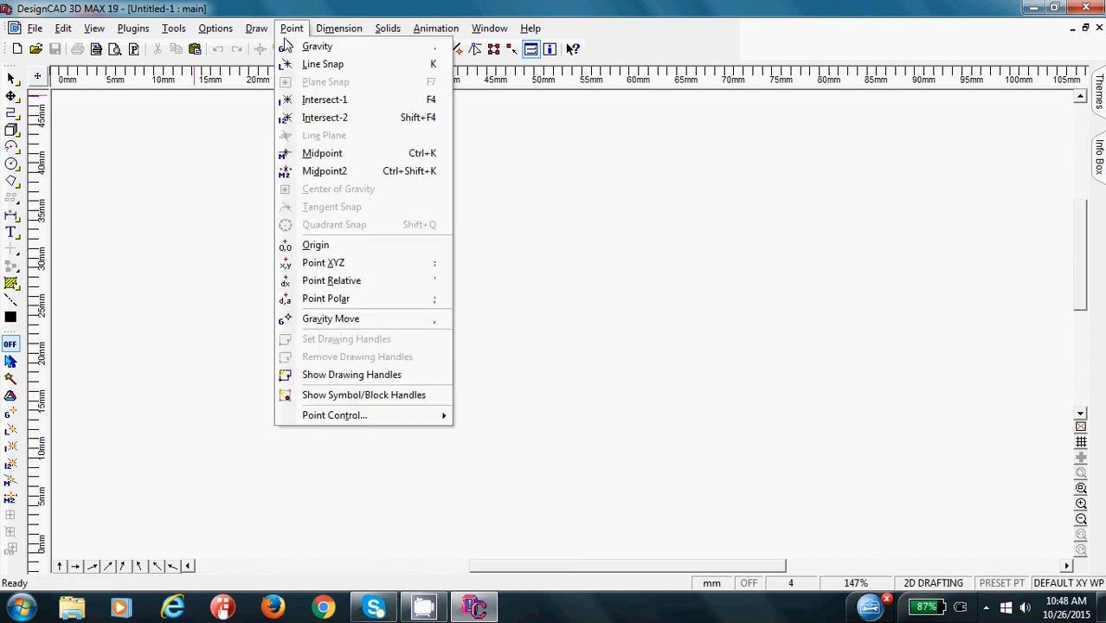
{"action": "left_click", "coordinate": [306, 283]}
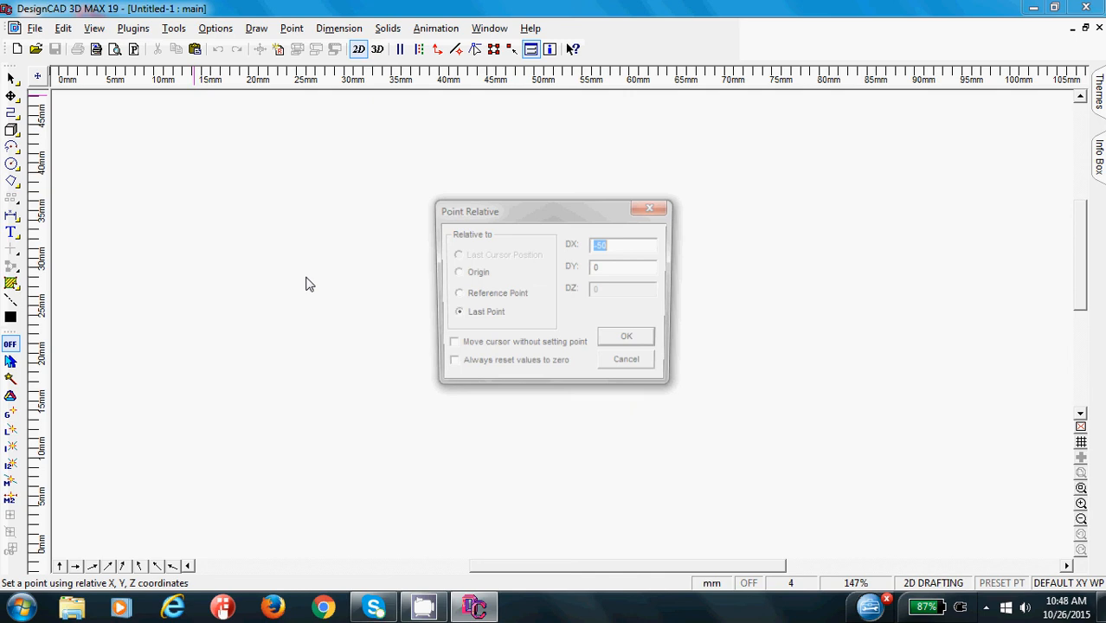
{"action": "left_click_drag", "start_coordinate": [504, 214], "coordinate": [344, 168]}
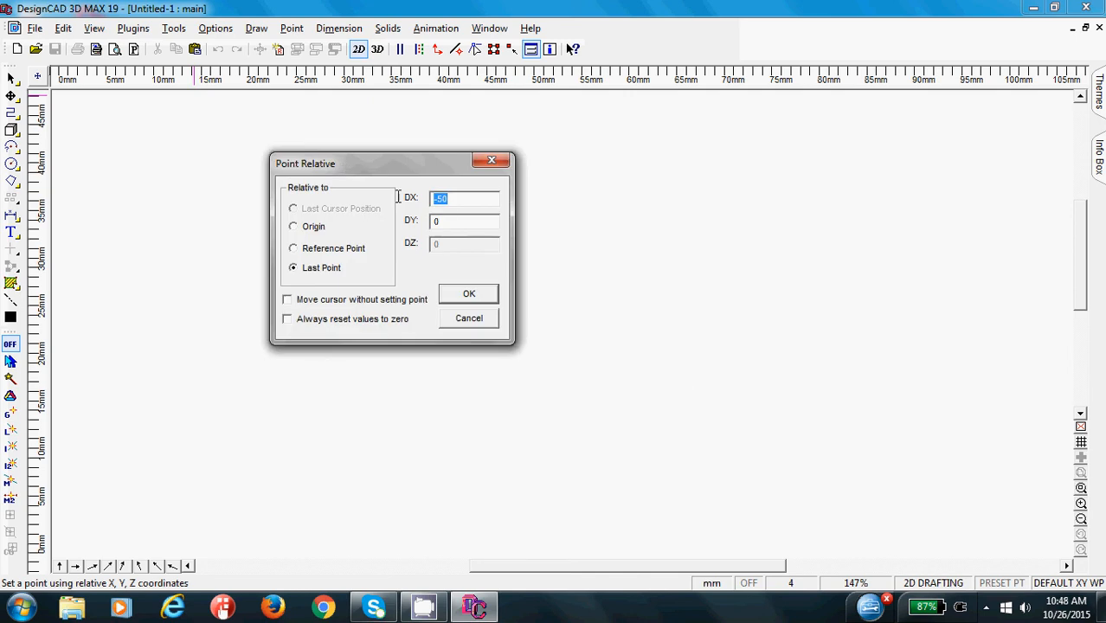
{"action": "type", "text": "0"}
{"action": "key", "text": "Tab"}
{"action": "type", "text": "-35"}
{"action": "left_click", "coordinate": [469, 296]}
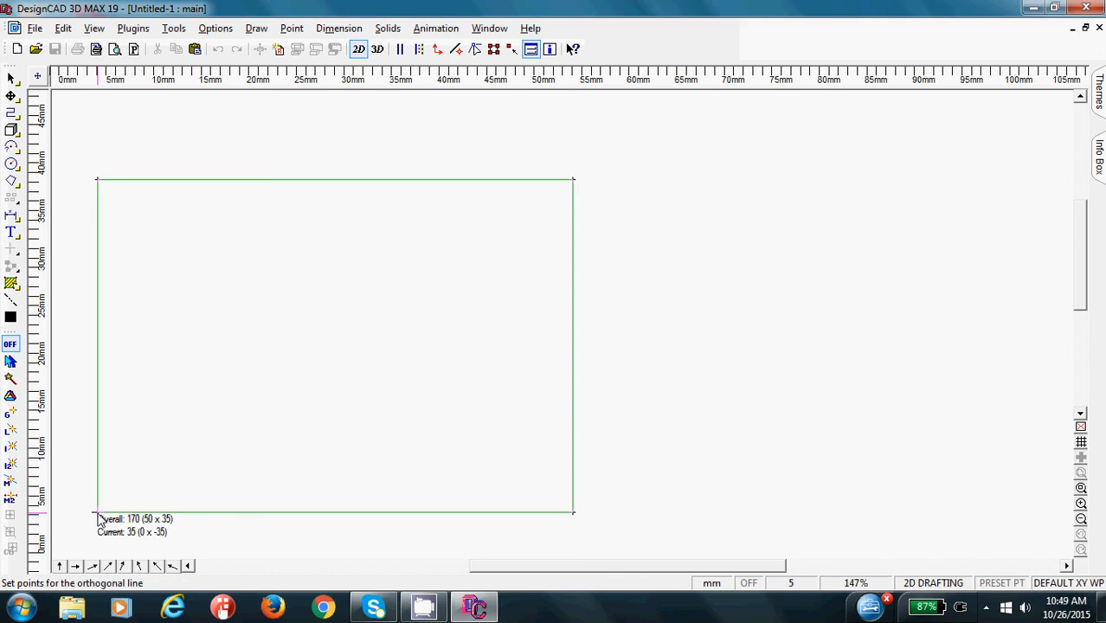
{"action": "key", "text": "Return"}
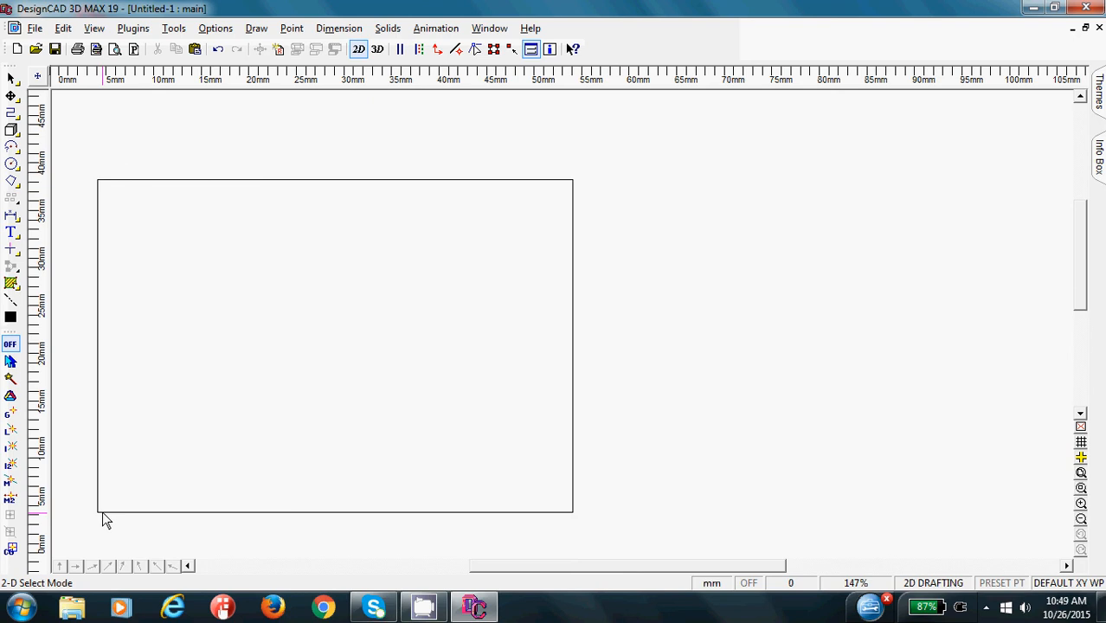
{"action": "left_click_drag", "start_coordinate": [508, 571], "coordinate": [521, 572]}
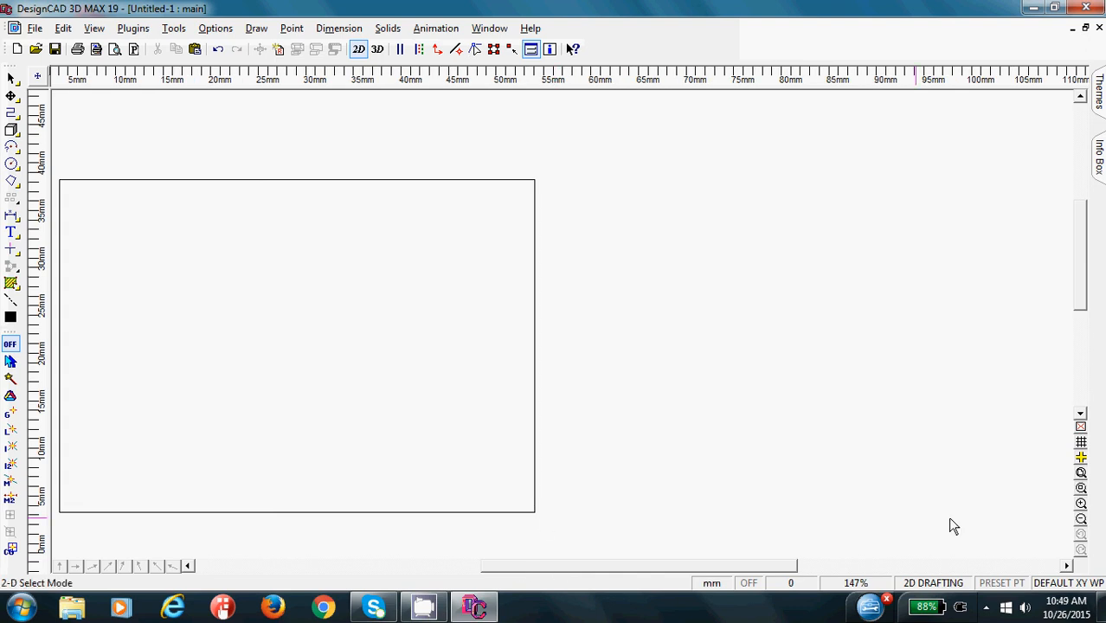
- Start an orthogonal line to the right of the rectangle, level with the rectangle's lower edge
{"action": "left_click", "coordinate": [1081, 520]}
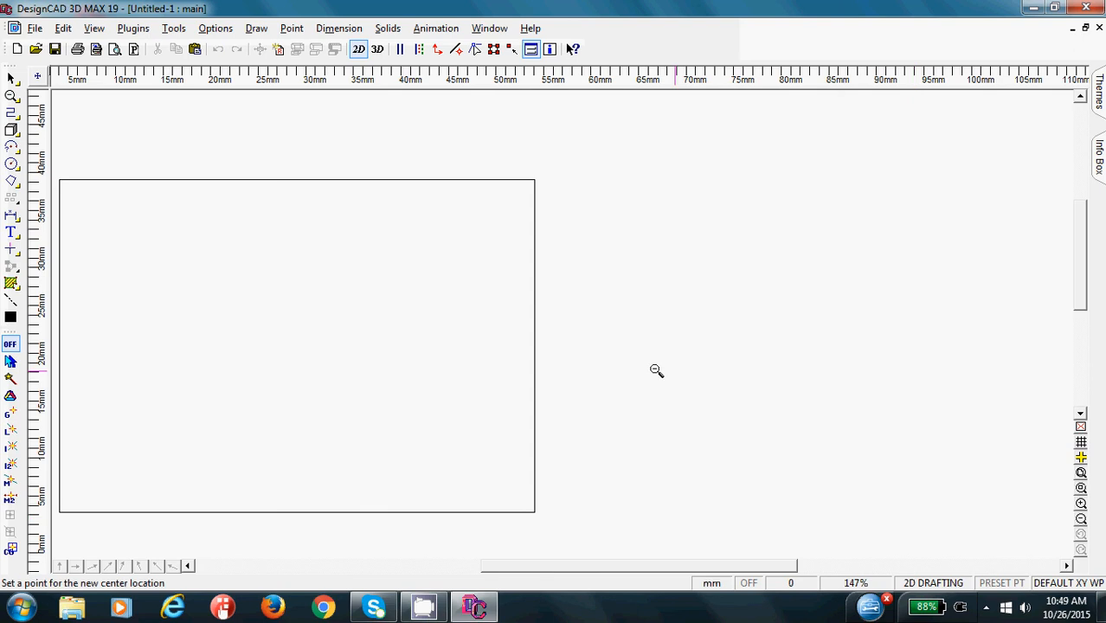
{"action": "left_click", "coordinate": [537, 338]}
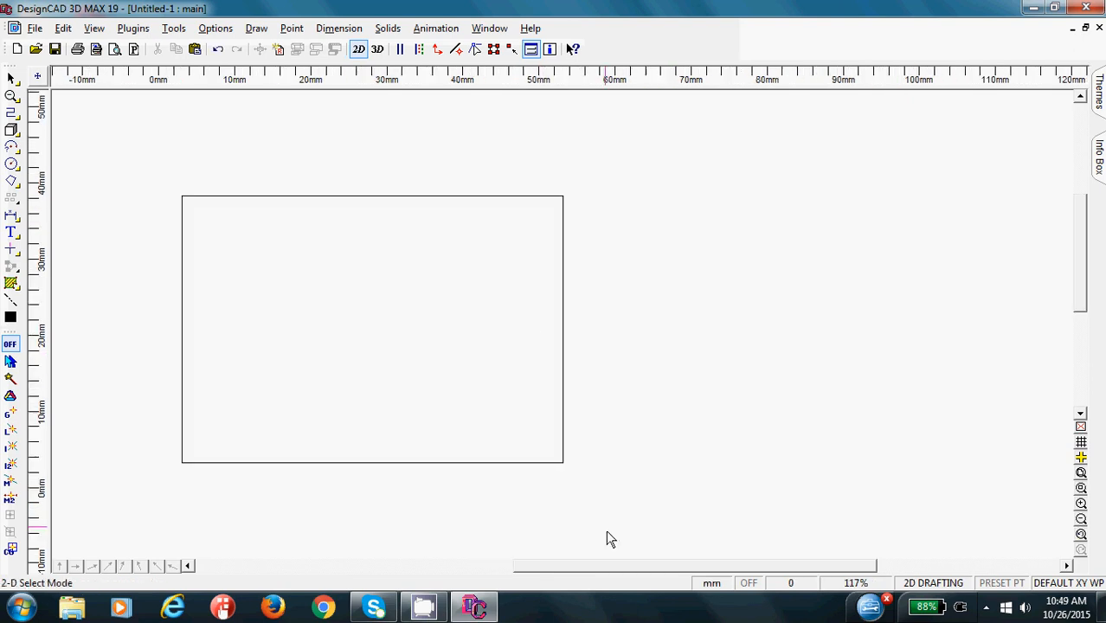
{"action": "left_click_drag", "start_coordinate": [620, 567], "coordinate": [660, 568]}
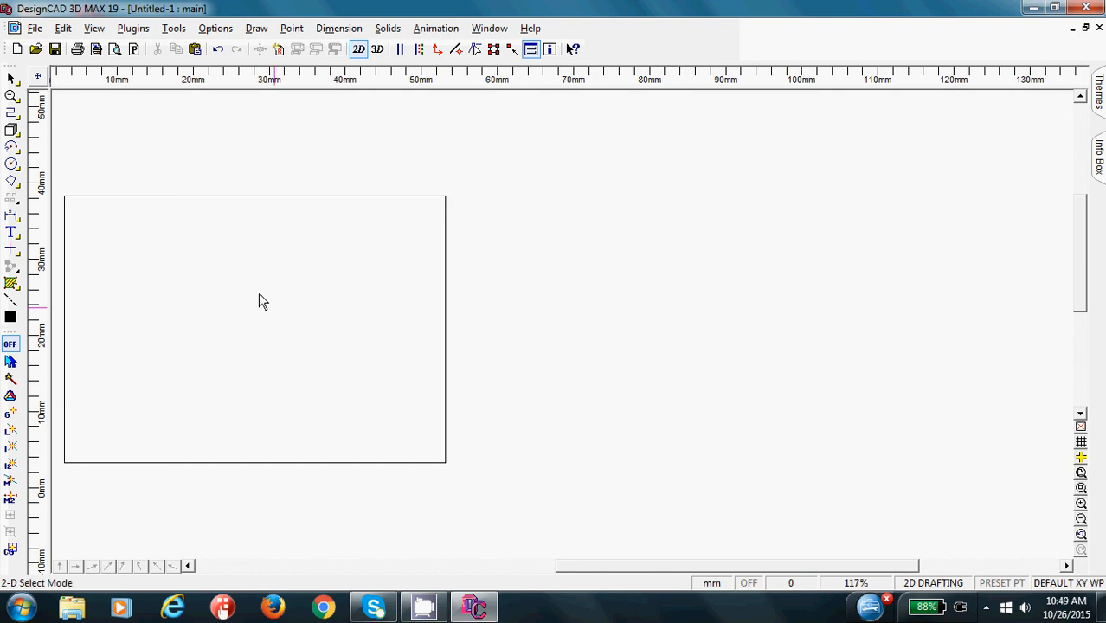
{"action": "left_click", "coordinate": [10, 113]}
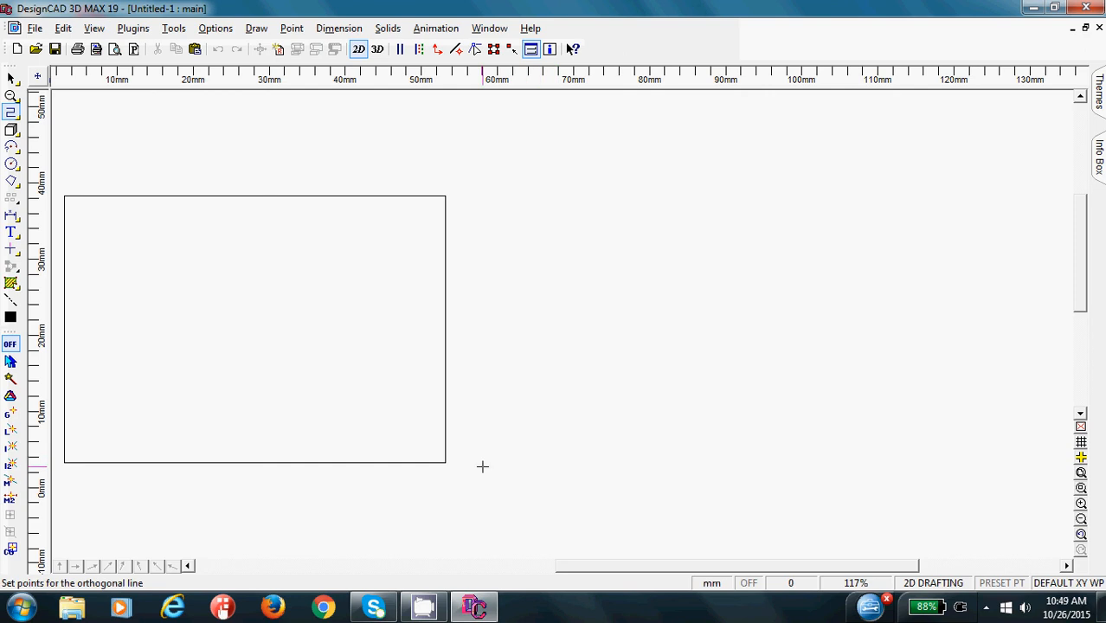
{"action": "left_click", "coordinate": [529, 461]}
{"action": "left_click", "coordinate": [295, 28]}
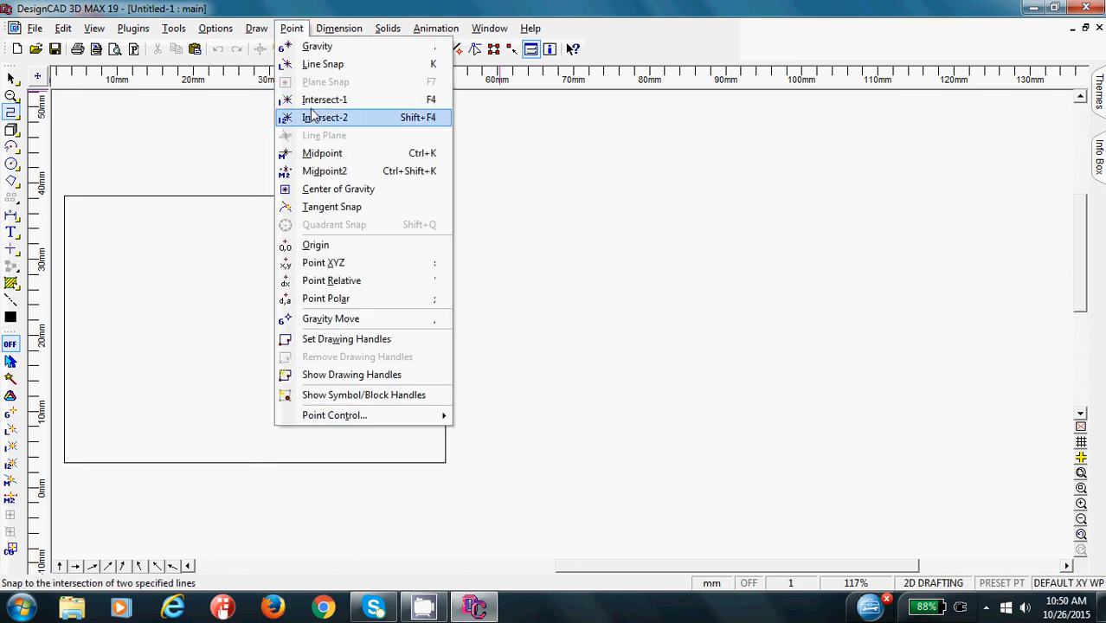
{"action": "left_click", "coordinate": [314, 117]}
{"action": "left_click", "coordinate": [529, 461]}
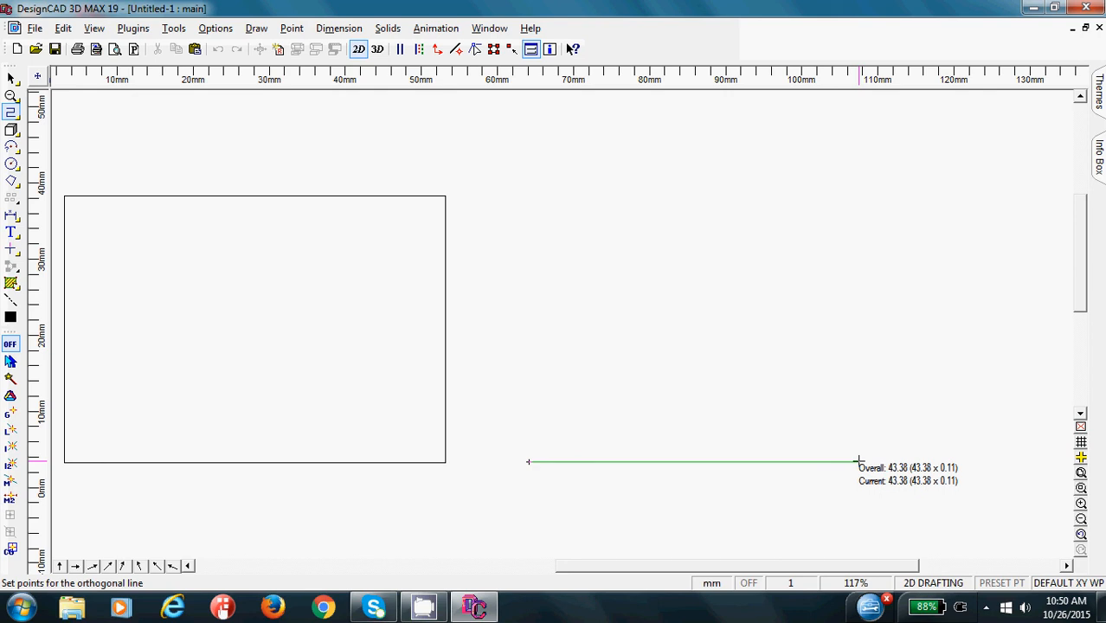
- Set the line's second point relative to the last point at DX 50, DY 0 and finish the orthogonal line
{"action": "key", "text": "apostrophe"}
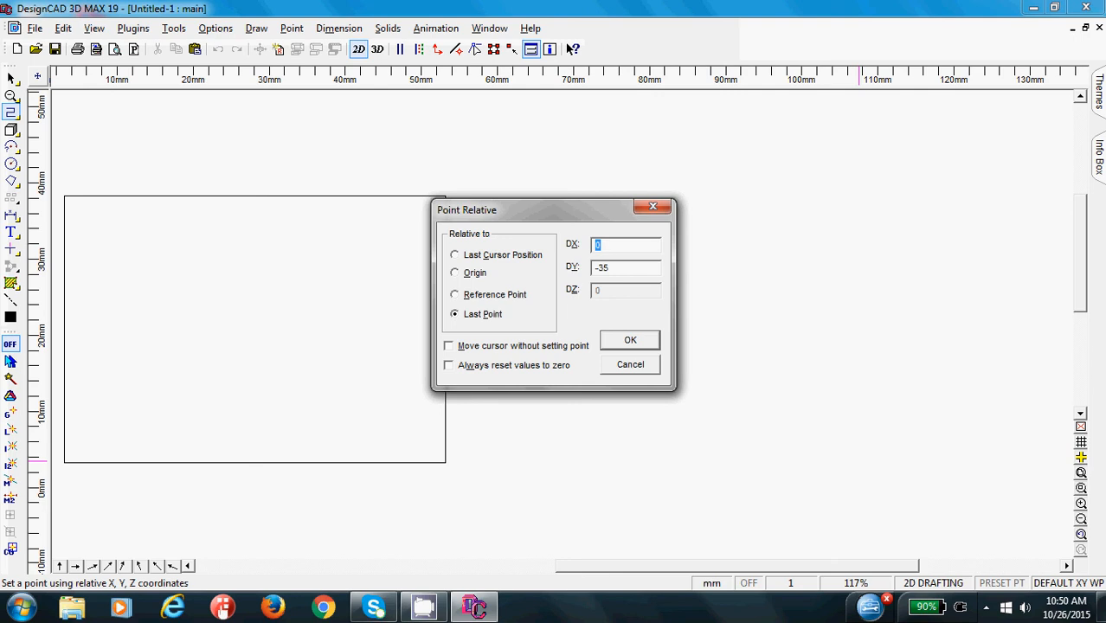
{"action": "type", "text": "50"}
{"action": "key", "text": "Tab"}
{"action": "left_click", "coordinate": [620, 245]}
{"action": "key", "text": "Tab"}
{"action": "type", "text": "0"}
{"action": "left_click", "coordinate": [630, 340]}
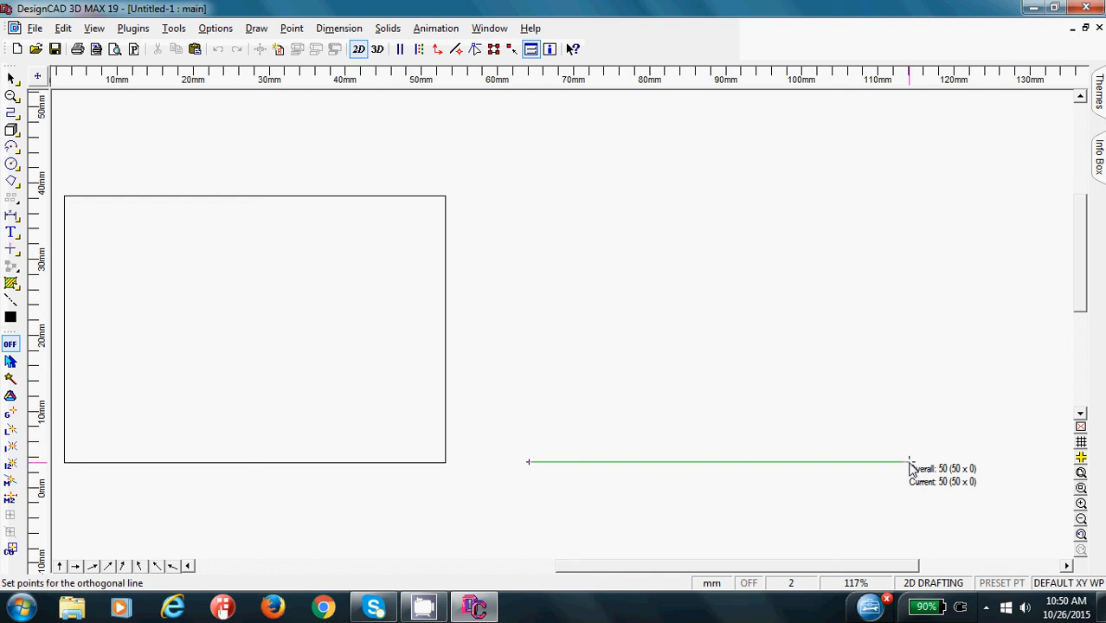
{"action": "left_click", "coordinate": [908, 463]}
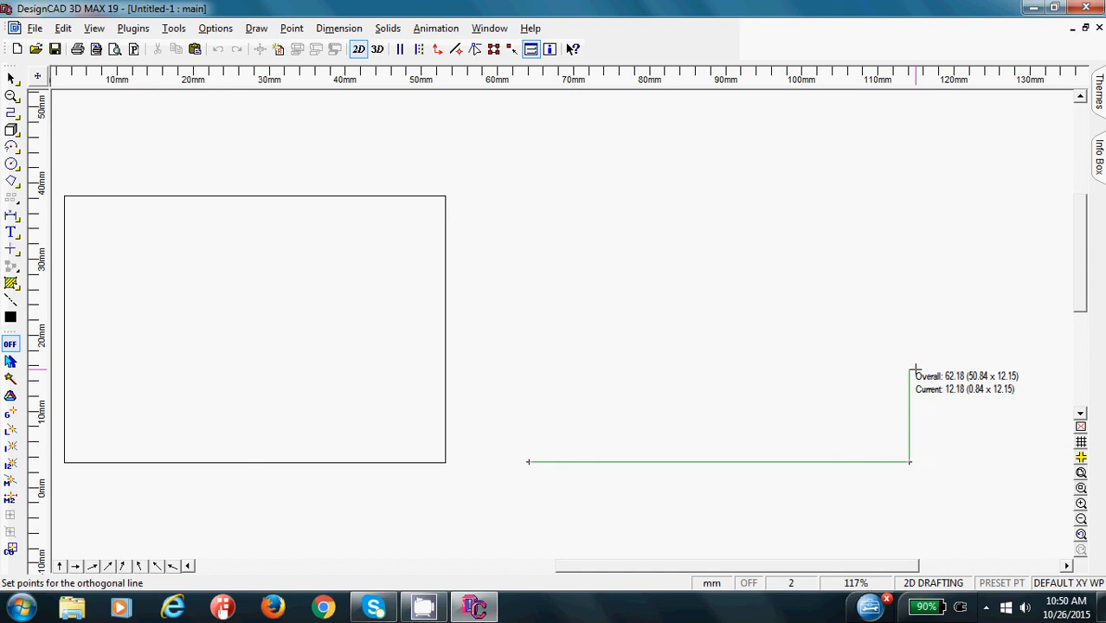
{"action": "key", "text": "Return"}
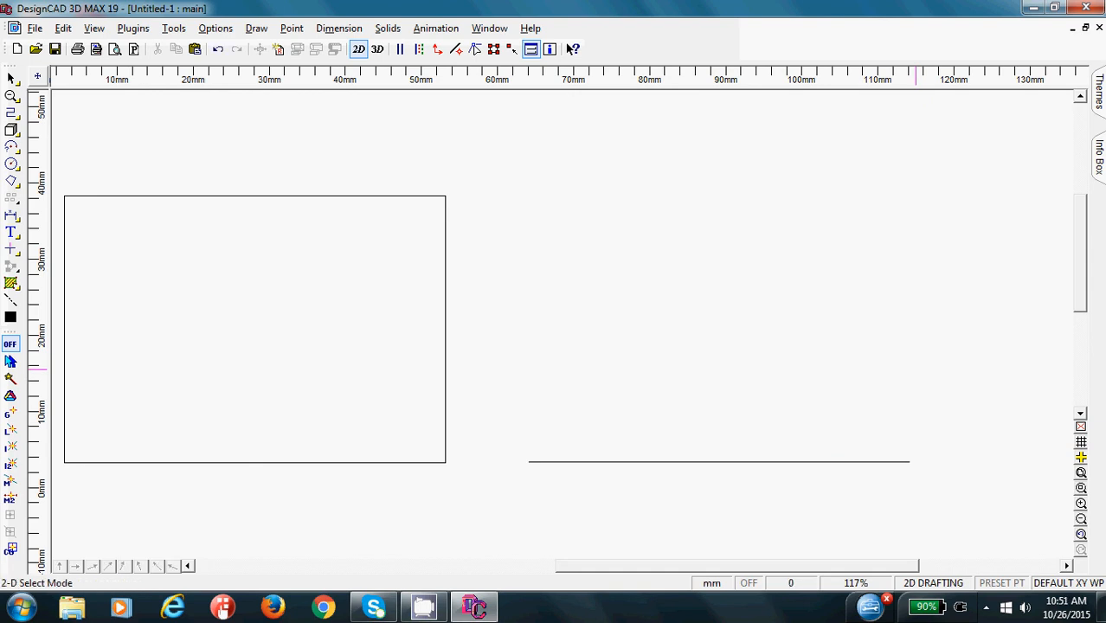
- Try moving the new horizontal line and the rectangle as separate objects, and undo both moves
{"action": "left_click", "coordinate": [655, 461]}
{"action": "left_click", "coordinate": [658, 426]}
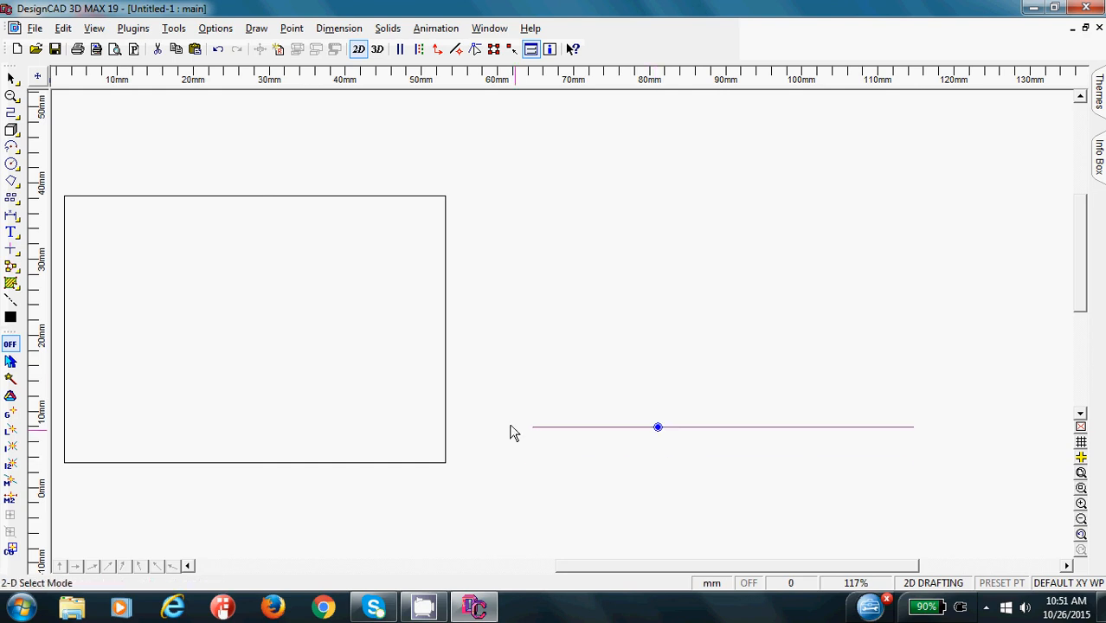
{"action": "left_click", "coordinate": [447, 376]}
{"action": "left_click", "coordinate": [481, 354]}
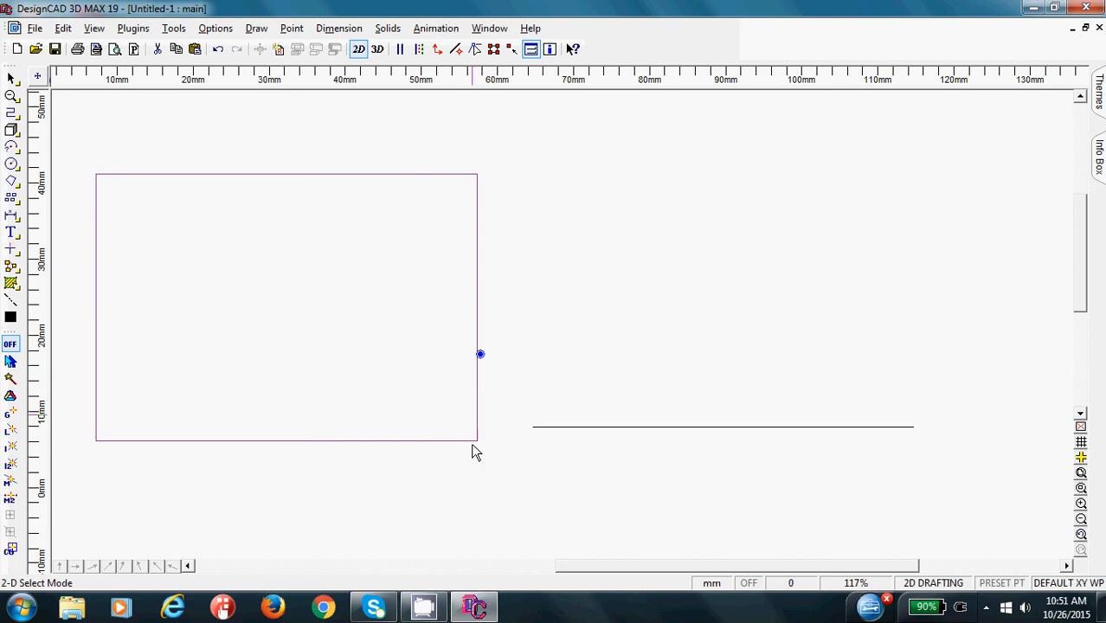
{"action": "key", "text": "ctrl+z"}
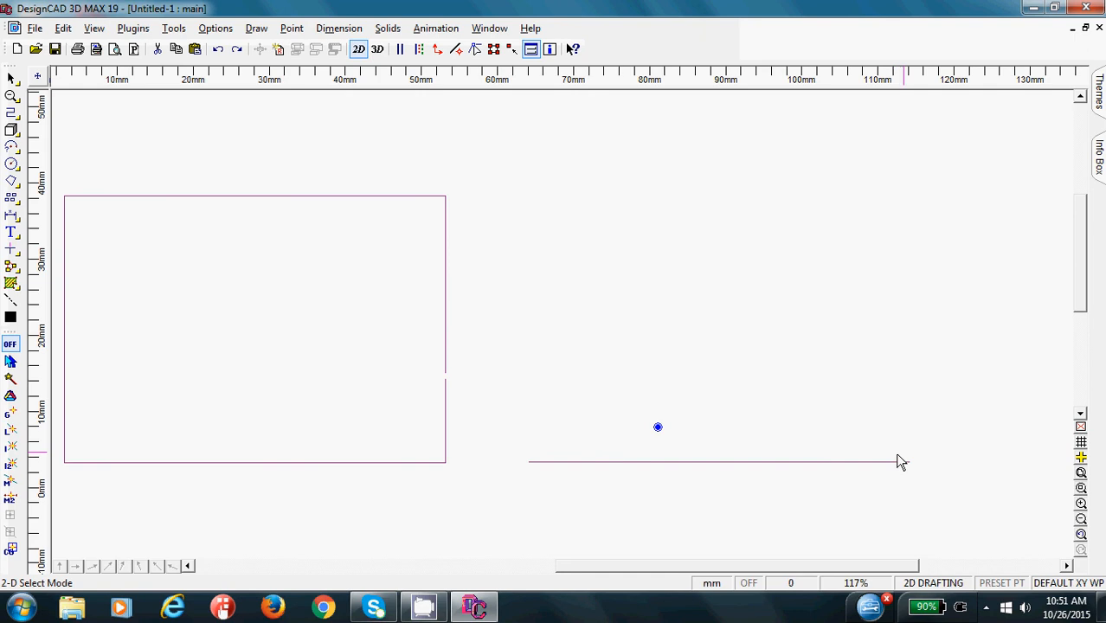
- Draw a vertical orthogonal line from a freehand point at the horizontal line's right end with relative point DX 0, DY 35
{"action": "left_click", "coordinate": [17, 116]}
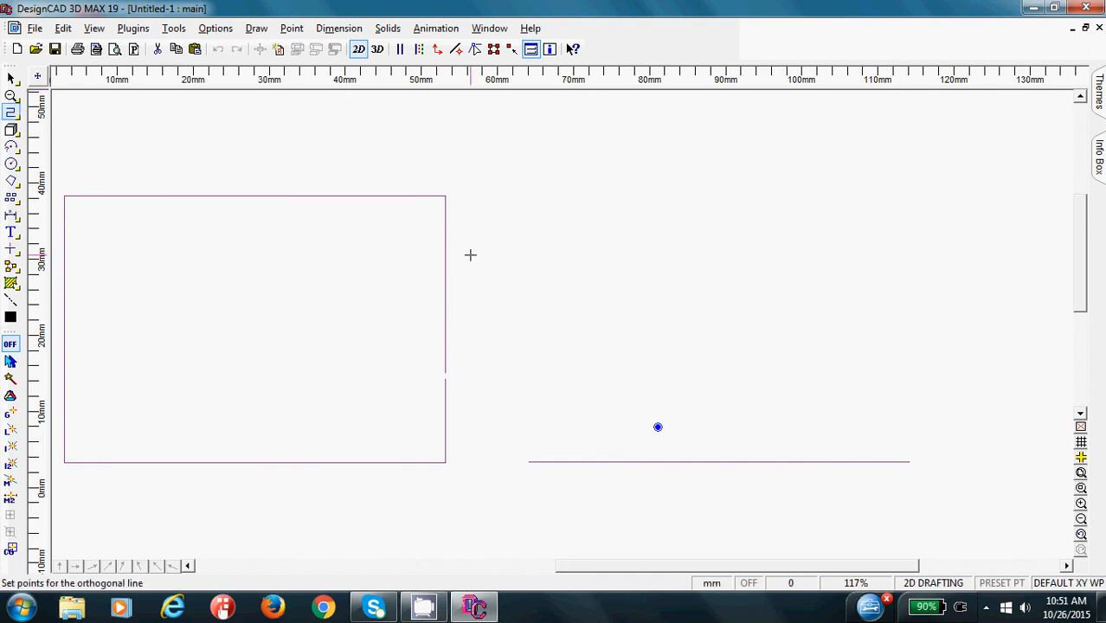
{"action": "left_click", "coordinate": [908, 462]}
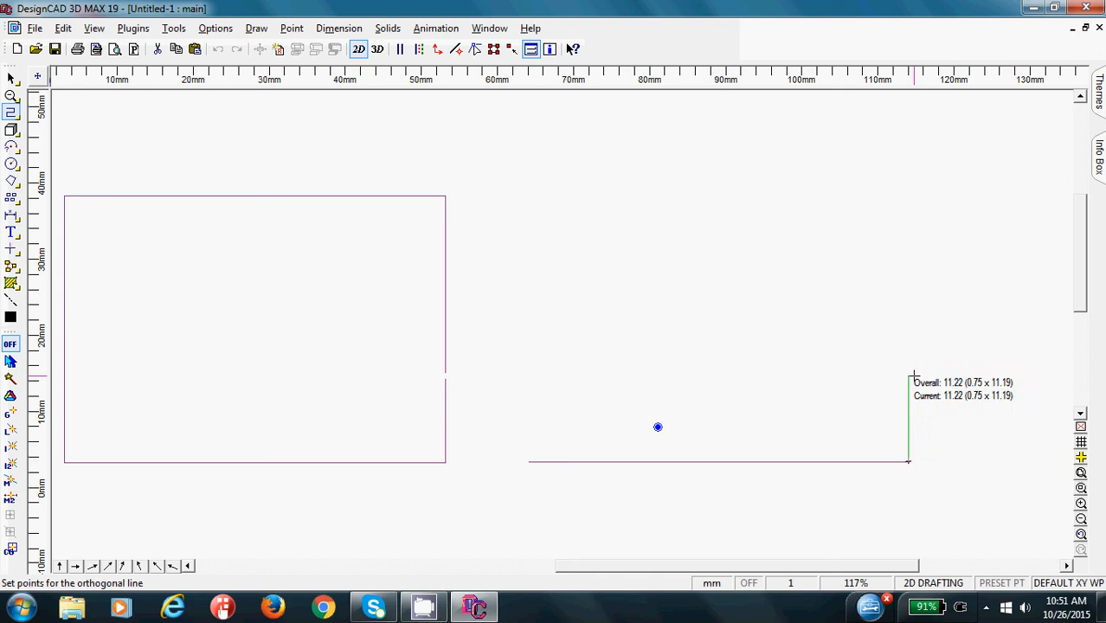
{"action": "key", "text": "apostrophe"}
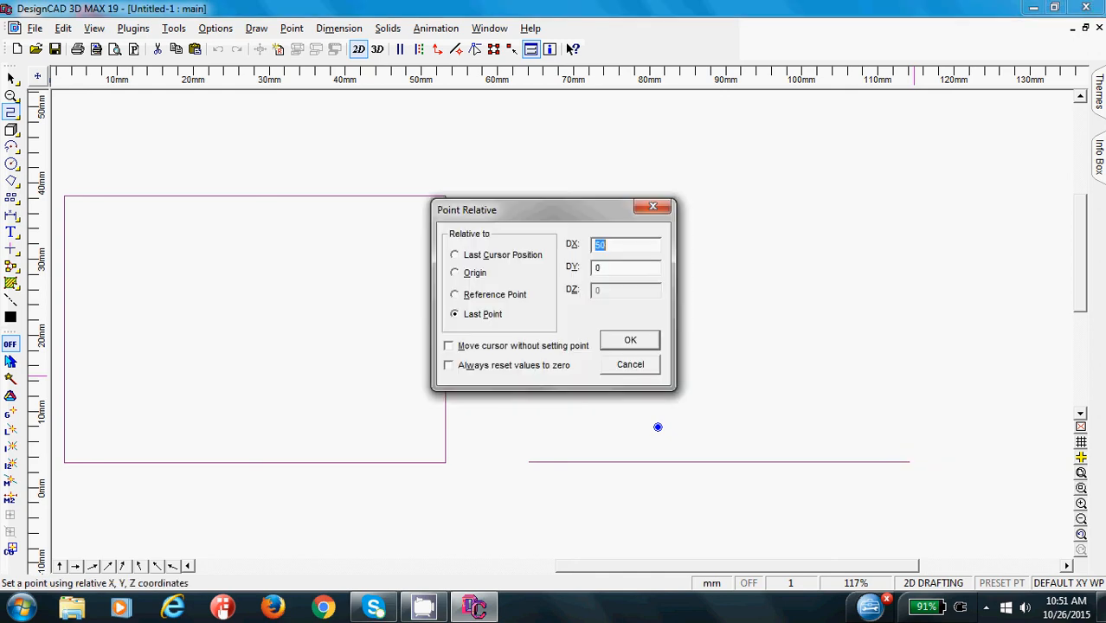
{"action": "type", "text": "0"}
{"action": "key", "text": "Tab"}
{"action": "type", "text": "35"}
{"action": "key", "text": "Return"}
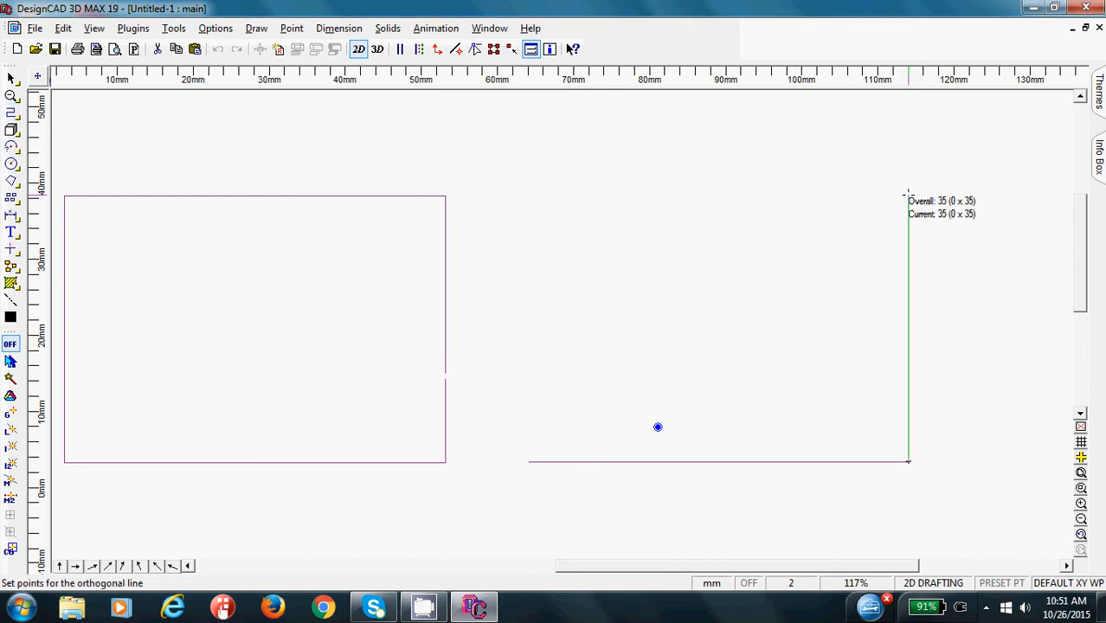
{"action": "key", "text": "Escape"}
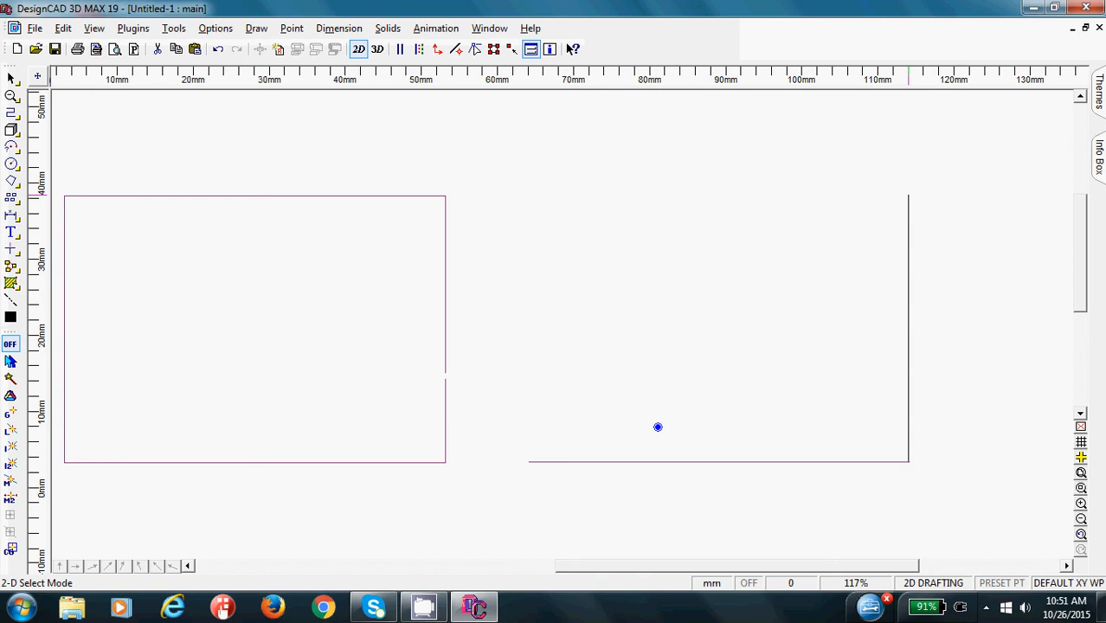
- Examine up close whether the vertical line meets the horizontal line's right end, and return to the full view
{"action": "left_click", "coordinate": [1081, 473]}
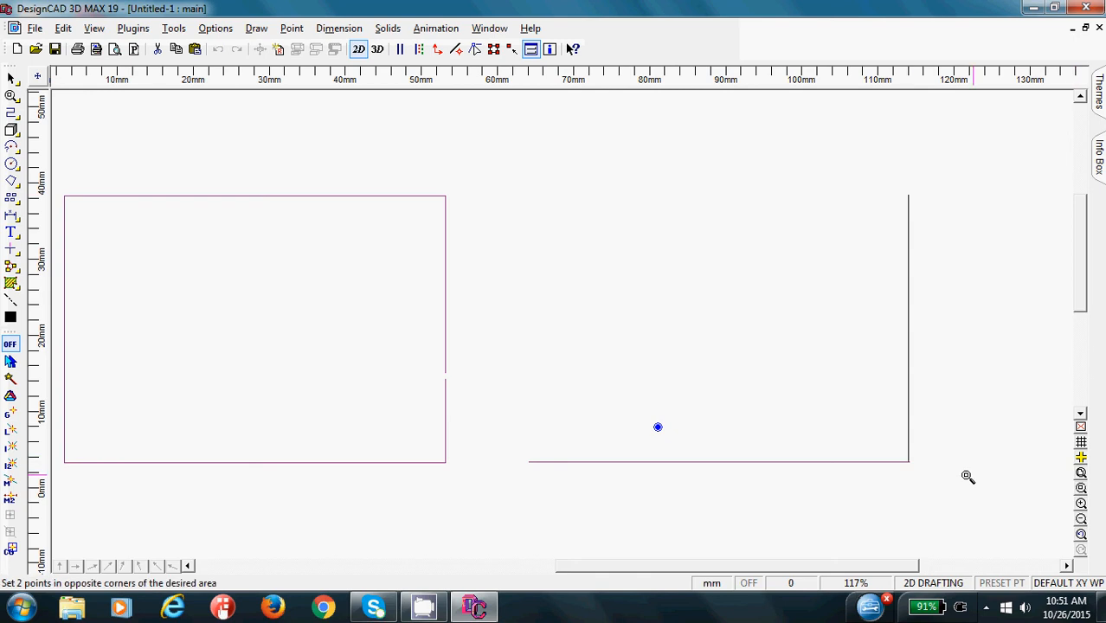
{"action": "left_click", "coordinate": [905, 462]}
{"action": "left_click", "coordinate": [913, 468]}
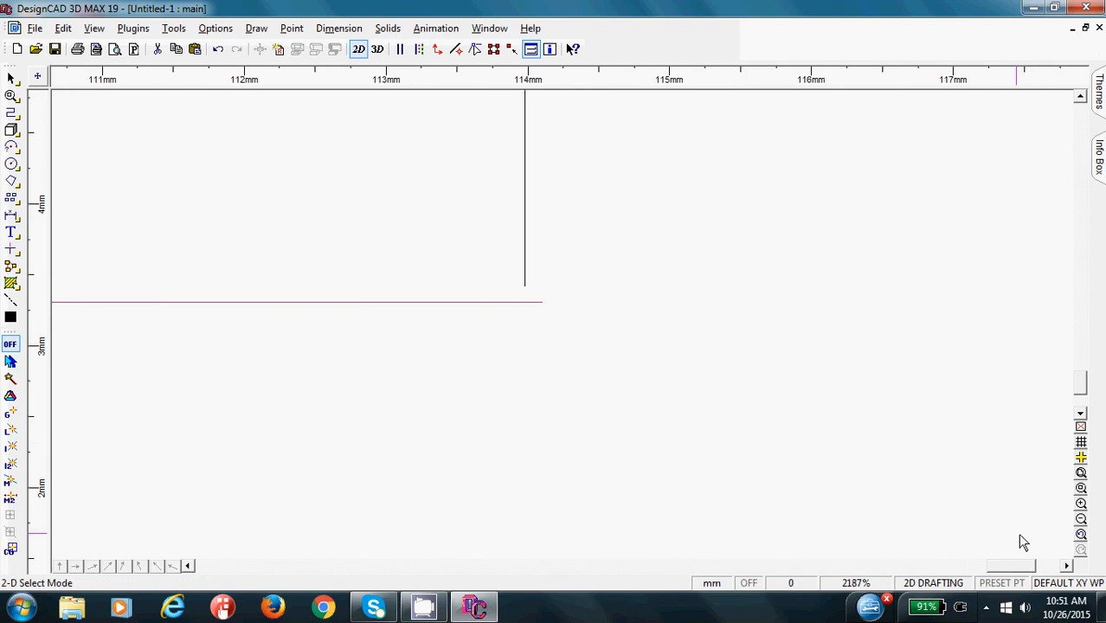
{"action": "left_click", "coordinate": [1081, 489]}
{"action": "left_click", "coordinate": [488, 257]}
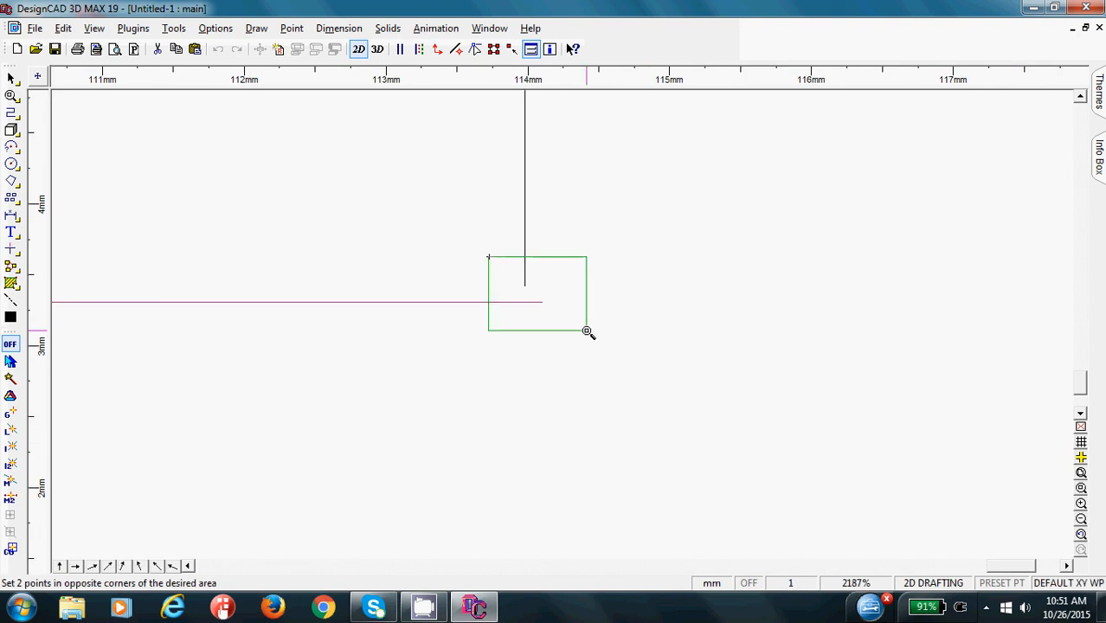
{"action": "left_click", "coordinate": [586, 332]}
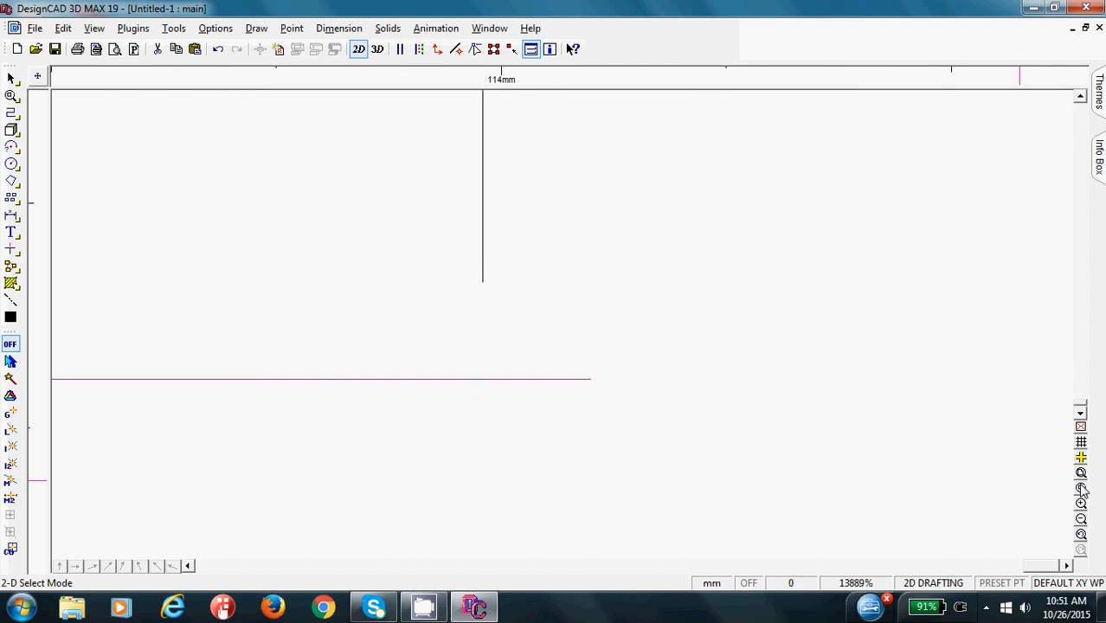
{"action": "left_click", "coordinate": [1081, 536]}
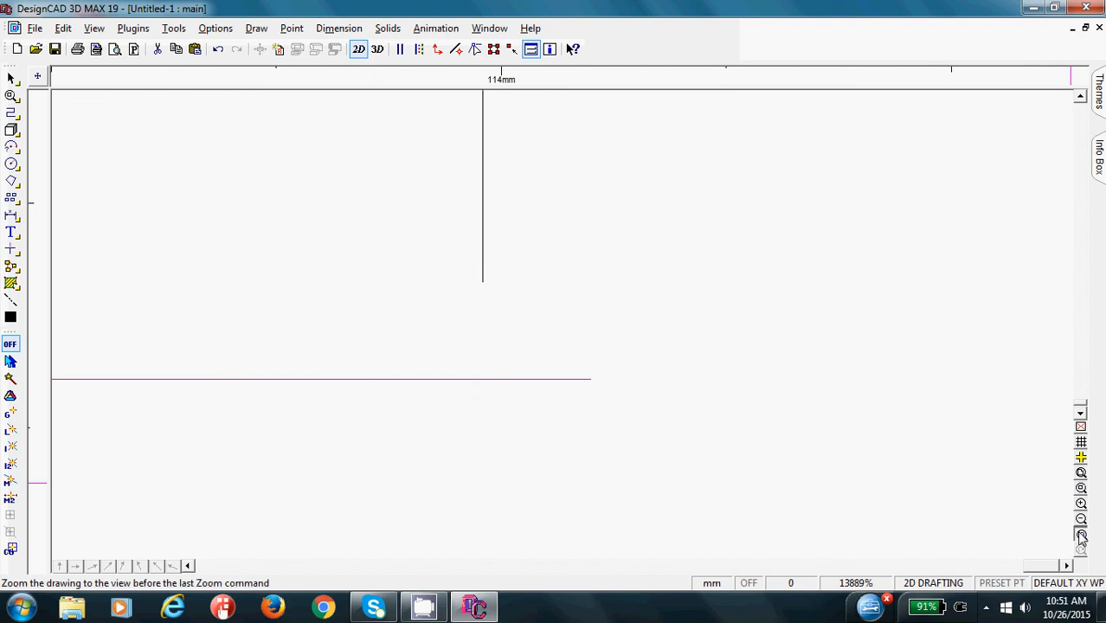
{"action": "left_click", "coordinate": [1081, 535]}
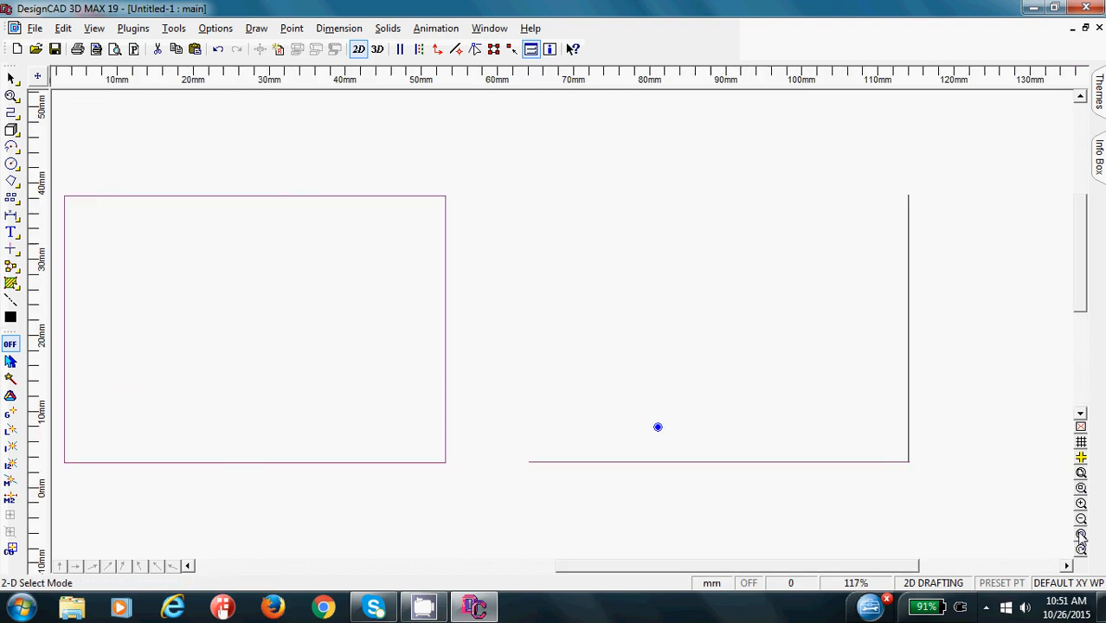
- Move the vertical line away from the corner and delete it
{"action": "left_click", "coordinate": [916, 338]}
{"action": "left_click_drag", "start_coordinate": [916, 345], "coordinate": [866, 296]}
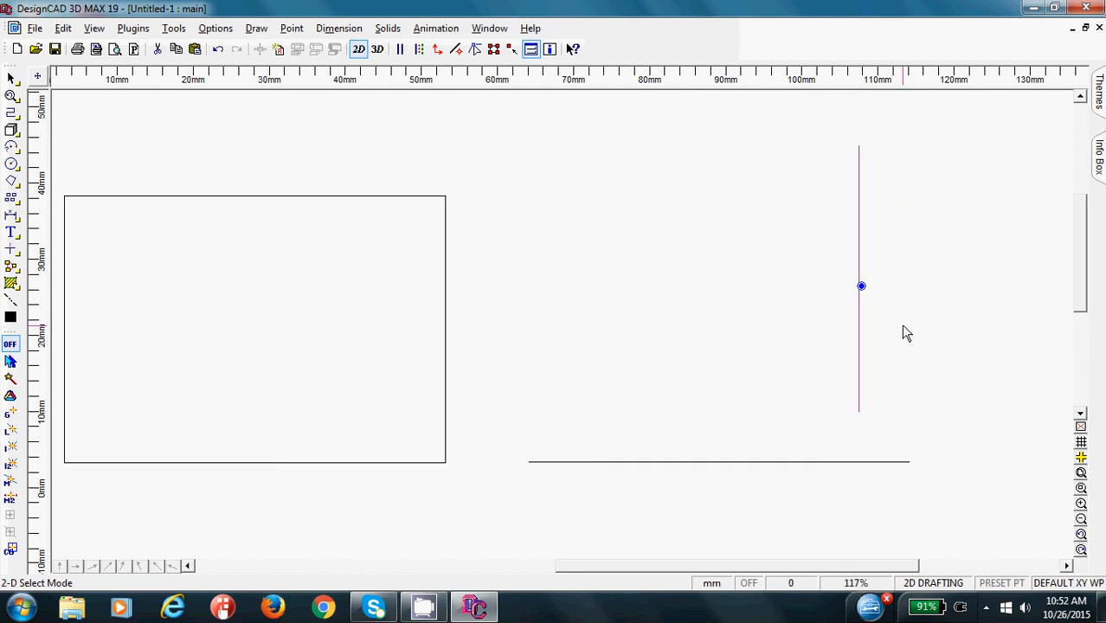
{"action": "key", "text": "Delete"}
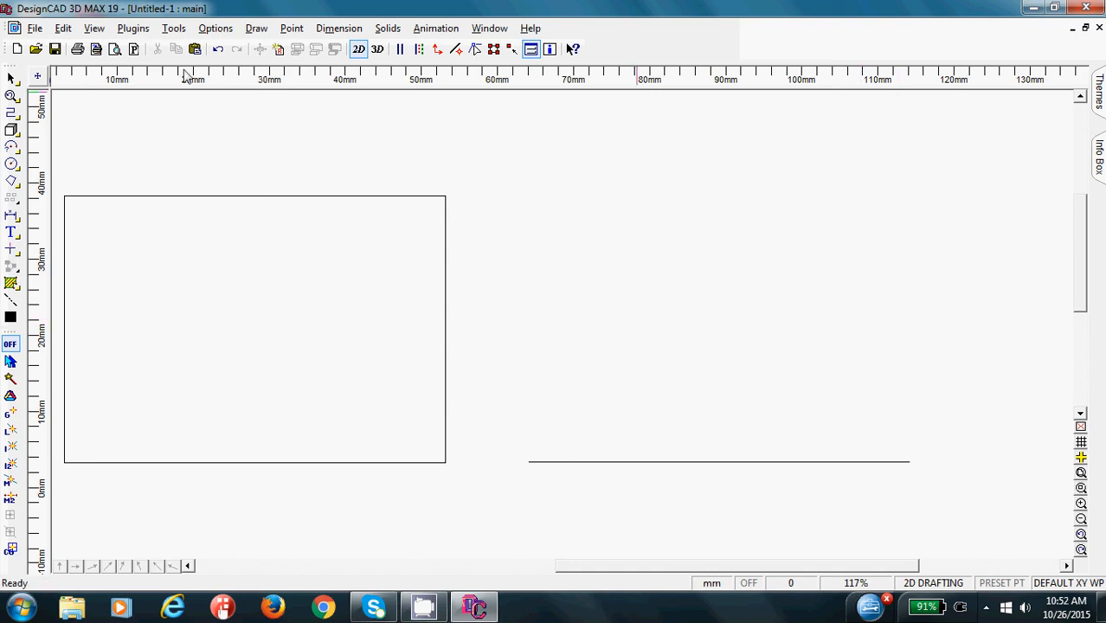
- Start an orthogonal line at the horizontal line's right endpoint and set its next point relative to the last at DX 0, DY 35
{"action": "left_click", "coordinate": [10, 113]}
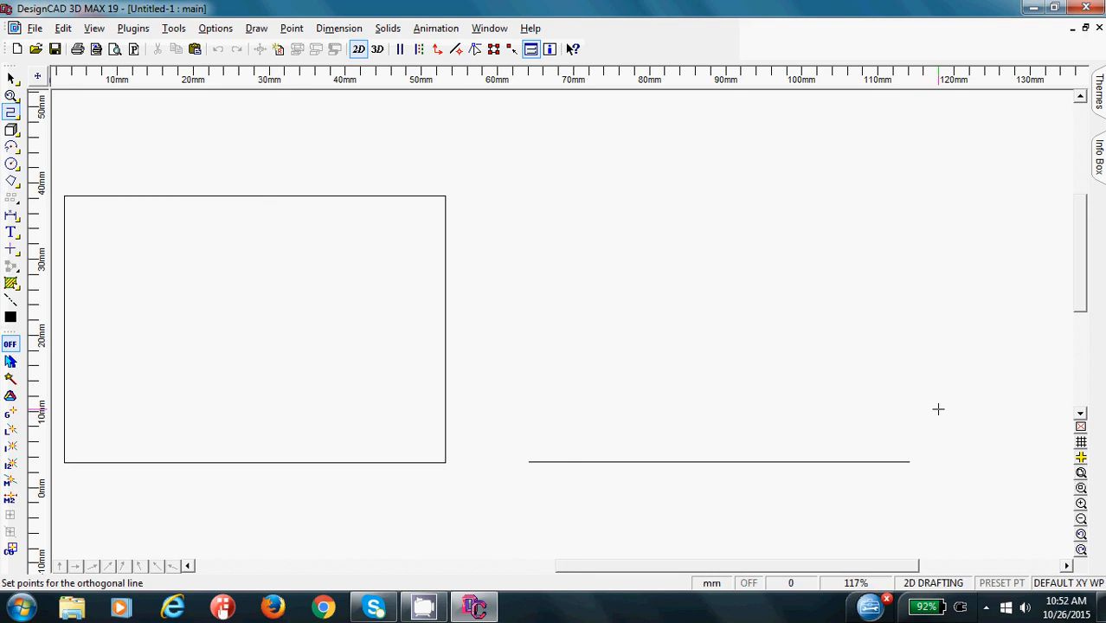
{"action": "left_click", "coordinate": [910, 461]}
{"action": "key", "text": "Escape"}
{"action": "left_click", "coordinate": [910, 462]}
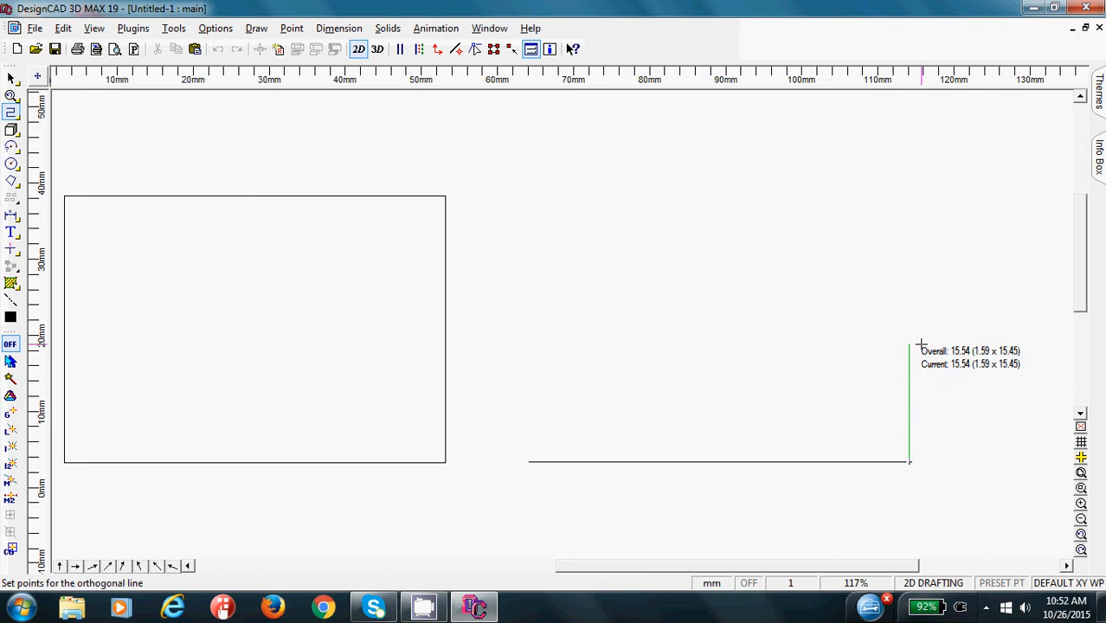
{"action": "key", "text": "apostrophe"}
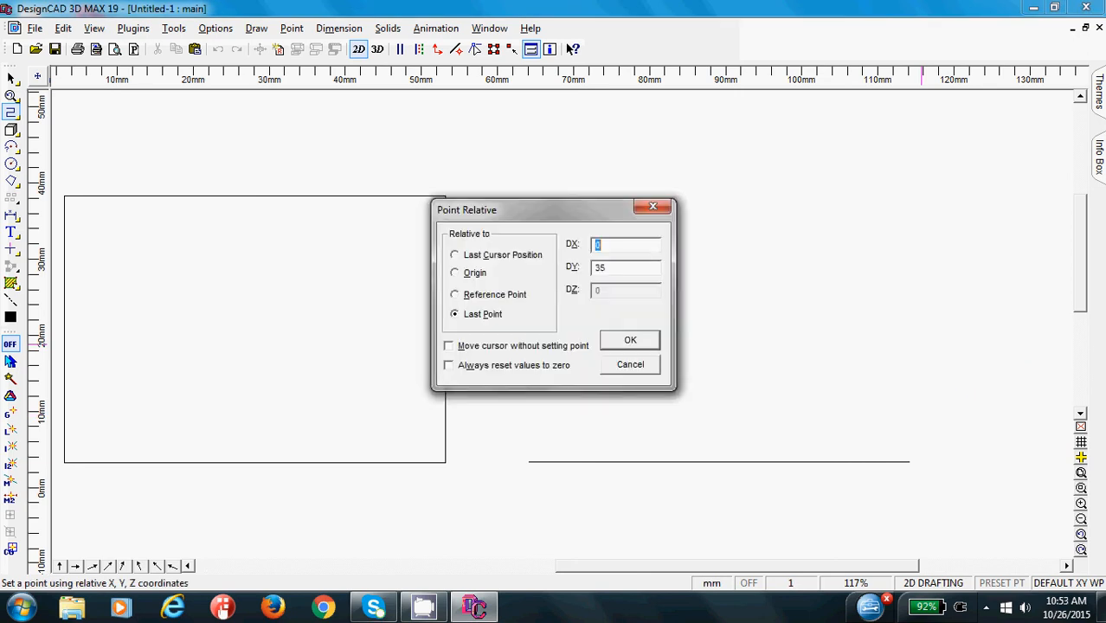
{"action": "left_click", "coordinate": [637, 267]}
{"action": "key", "text": "Return"}
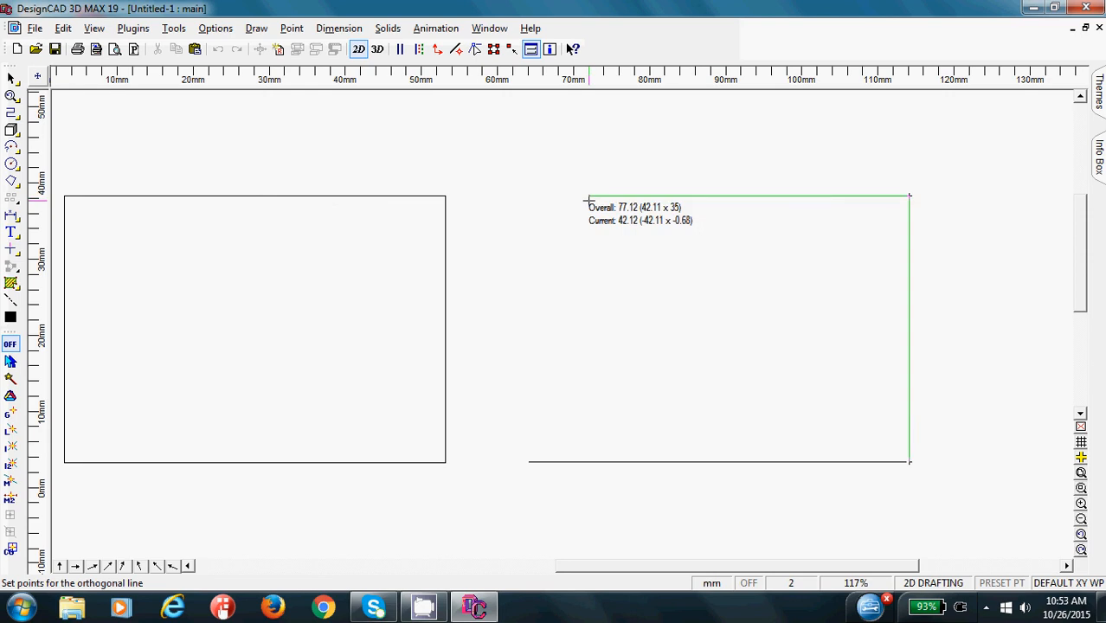
- Add the second rectangle's upper side with a point relative to the last point at DX -50, DY 0
{"action": "key", "text": "apostrophe"}
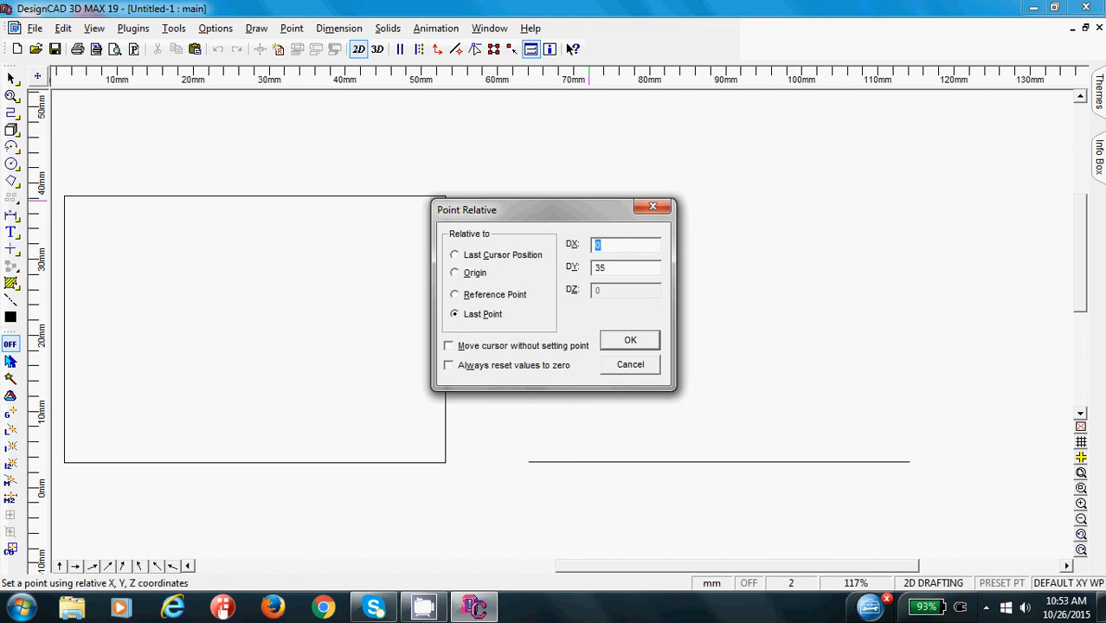
{"action": "type", "text": "-50"}
{"action": "key", "text": "Tab"}
{"action": "type", "text": "0"}
{"action": "left_click", "coordinate": [629, 342]}
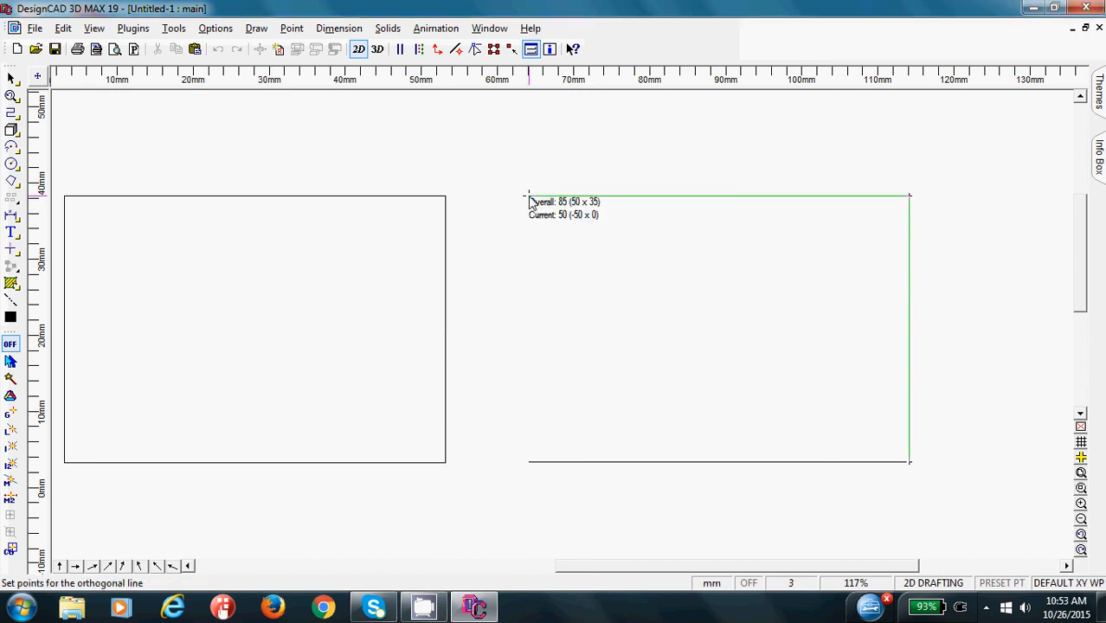
{"action": "left_click", "coordinate": [529, 197]}
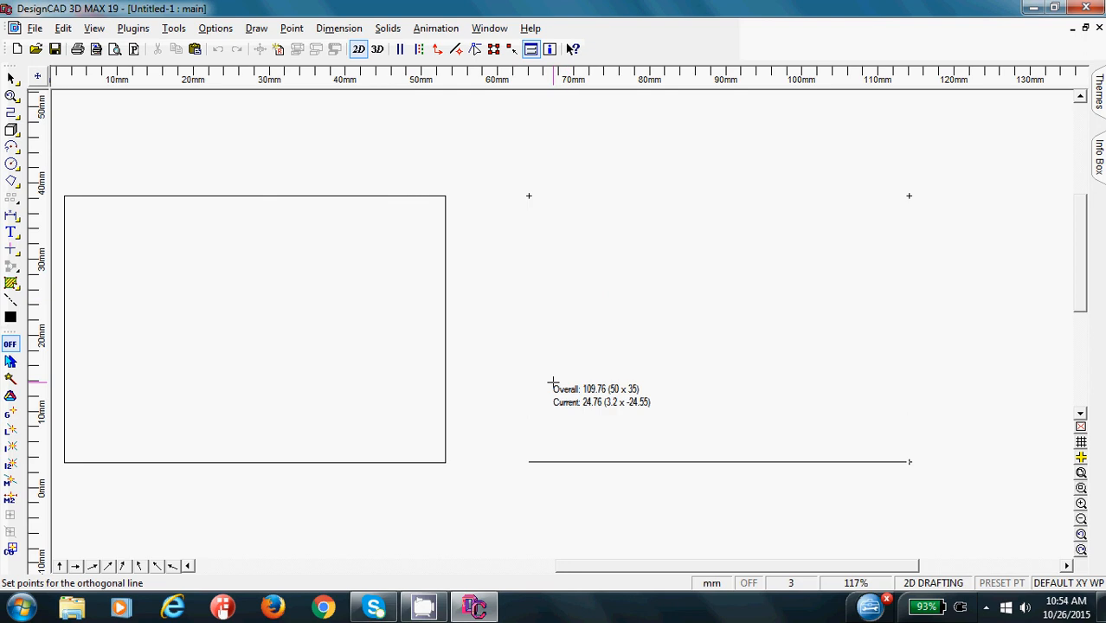
- Close the second rectangle by ending the orthogonal line at the lower horizontal line's left endpoint, and finish the line
{"action": "left_click", "coordinate": [529, 462]}
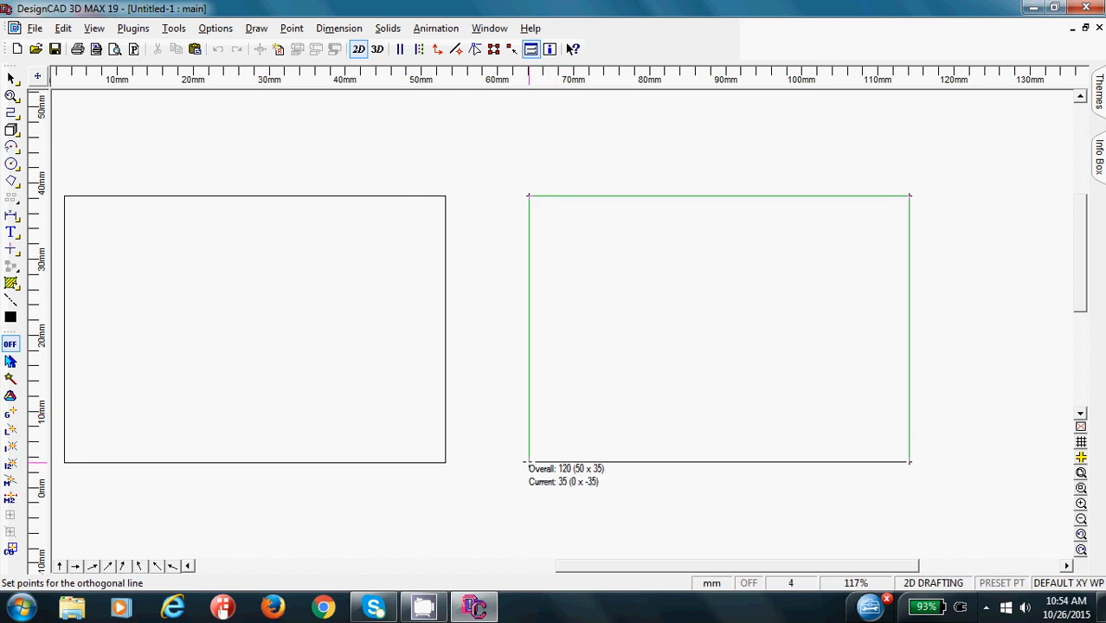
{"action": "key", "text": "BackSpace"}
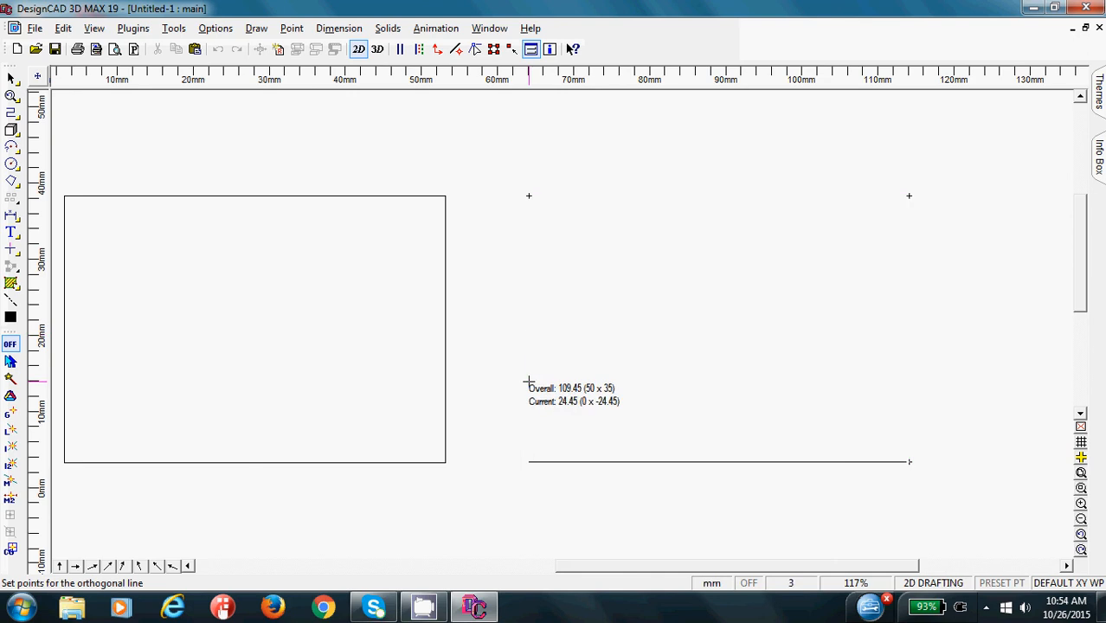
{"action": "left_click", "coordinate": [529, 462]}
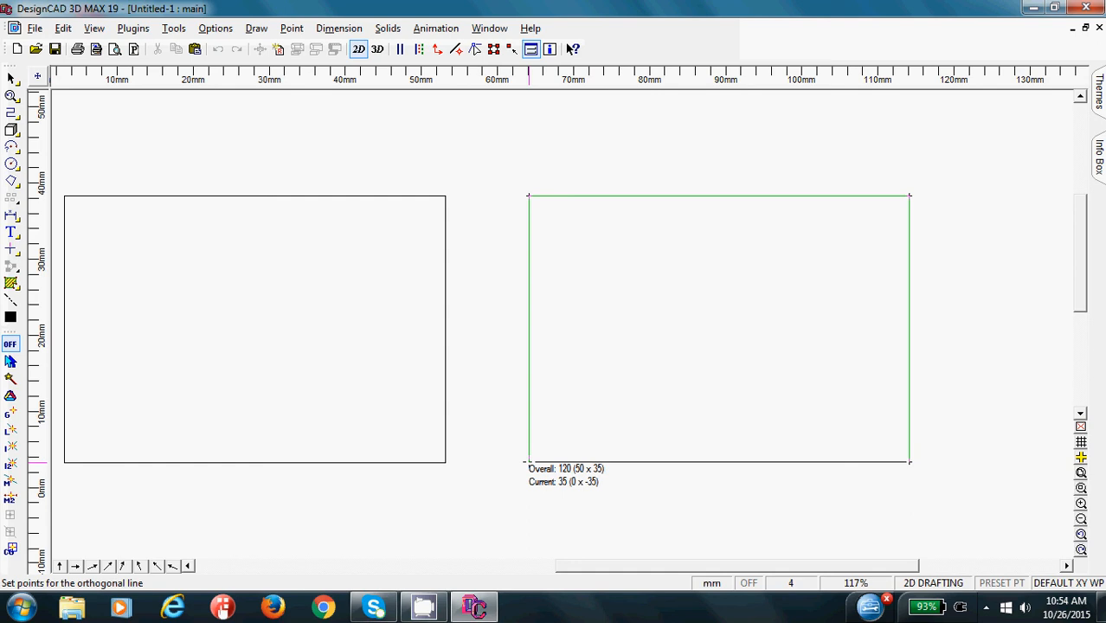
{"action": "key", "text": "Return"}
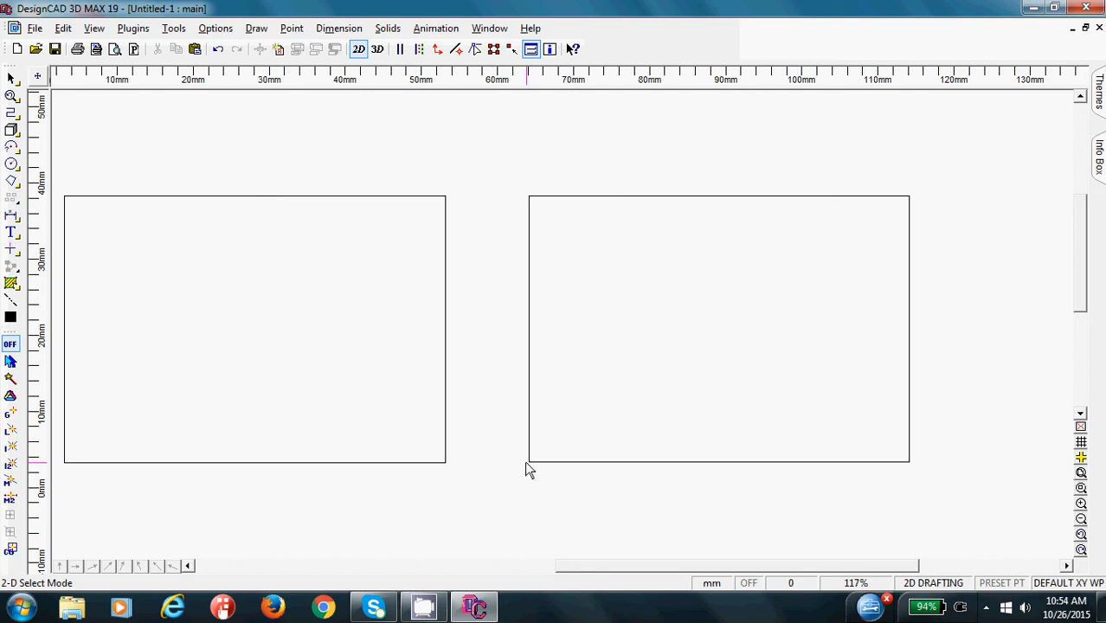
- Move the first rectangle up and to the right as a trial, and undo the move
{"action": "left_click", "coordinate": [446, 390]}
{"action": "left_click_drag", "start_coordinate": [446, 390], "coordinate": [482, 334]}
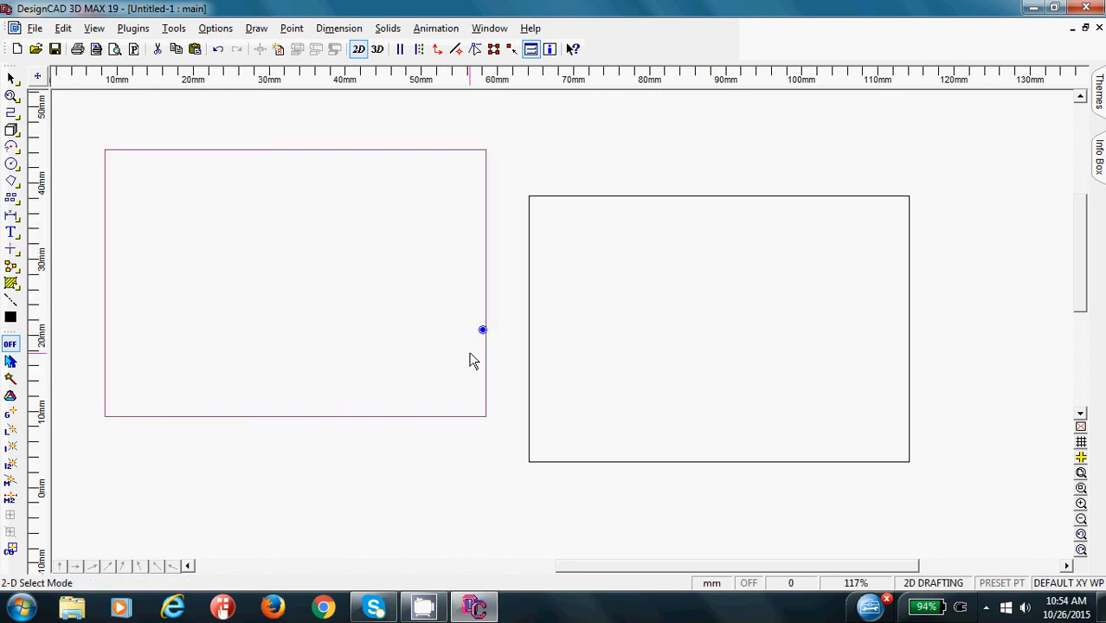
{"action": "key", "text": "ctrl+z"}
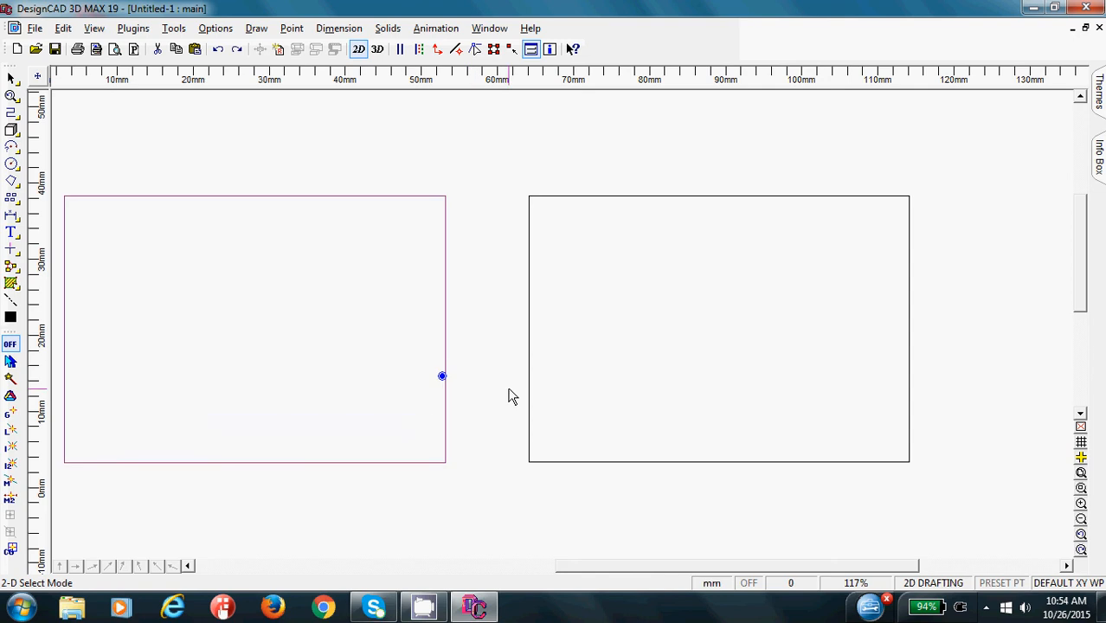
- Move the second rectangle's three-sided line up and away from its base line as a trial, and undo the move
{"action": "left_click", "coordinate": [530, 398]}
{"action": "left_click", "coordinate": [529, 398]}
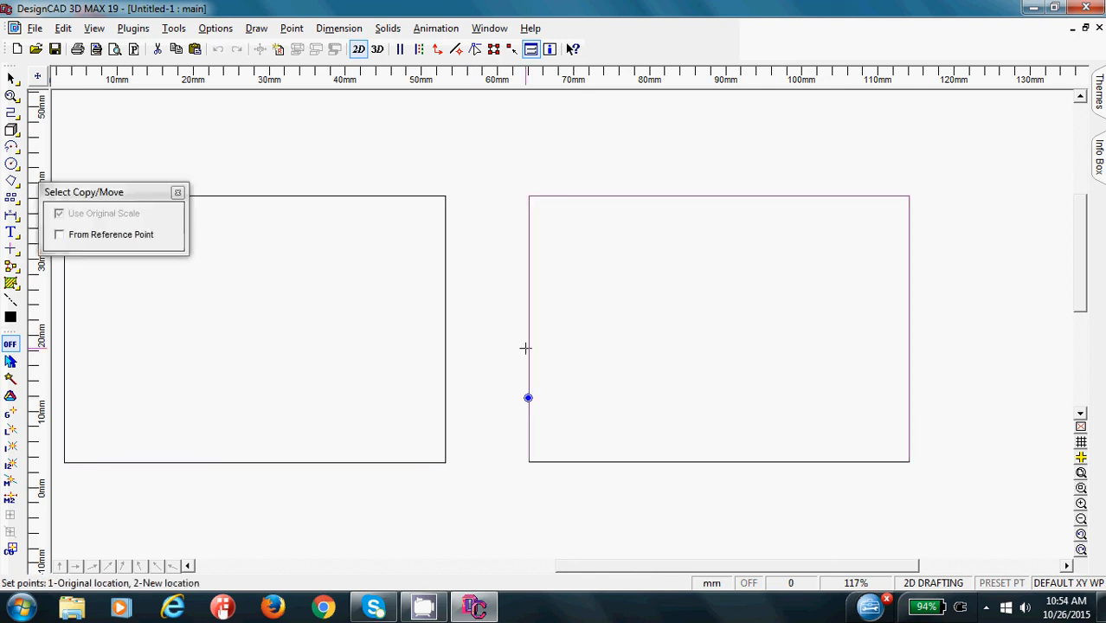
{"action": "left_click", "coordinate": [512, 325]}
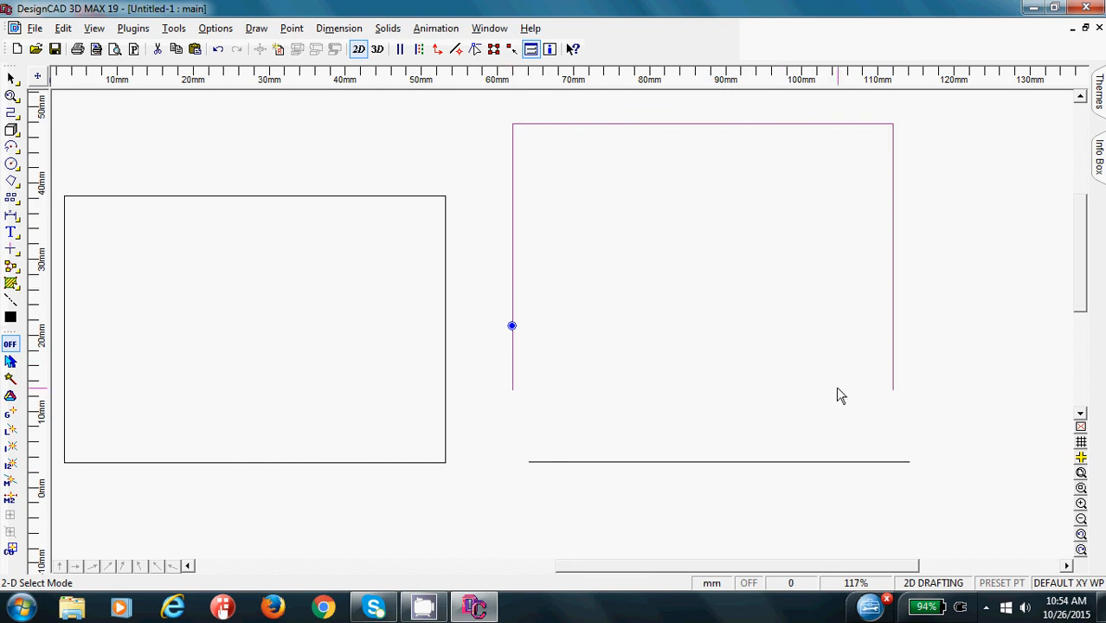
{"action": "key", "text": "ctrl+z"}
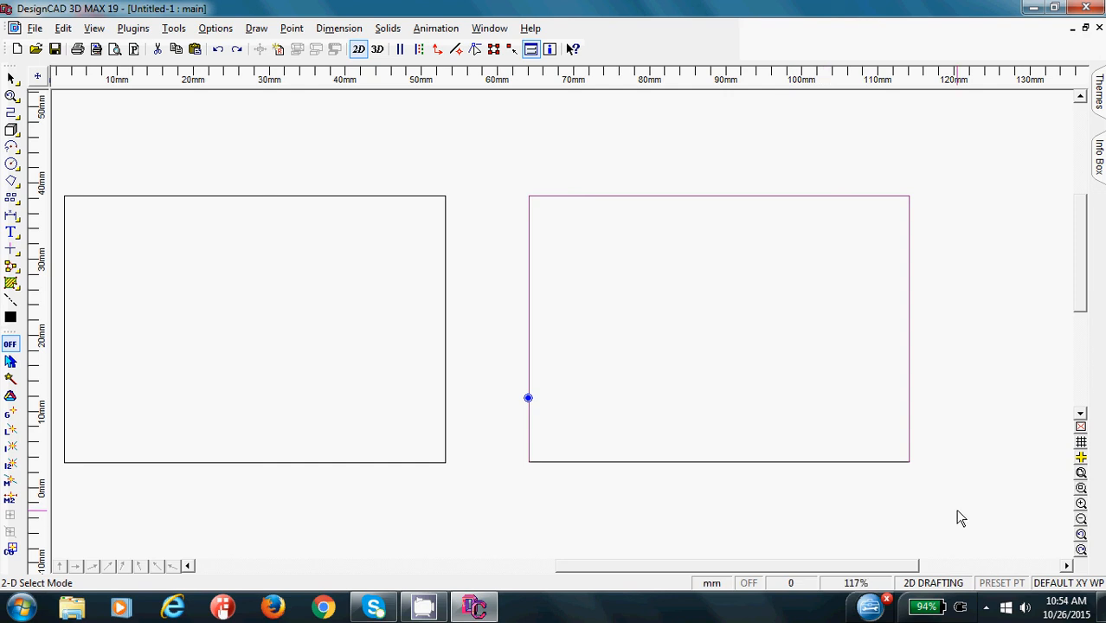
- Fit the entire drawing in view, examine the rectangles' facing upper corners up close, and return to the previous view
{"action": "left_click", "coordinate": [1083, 473]}
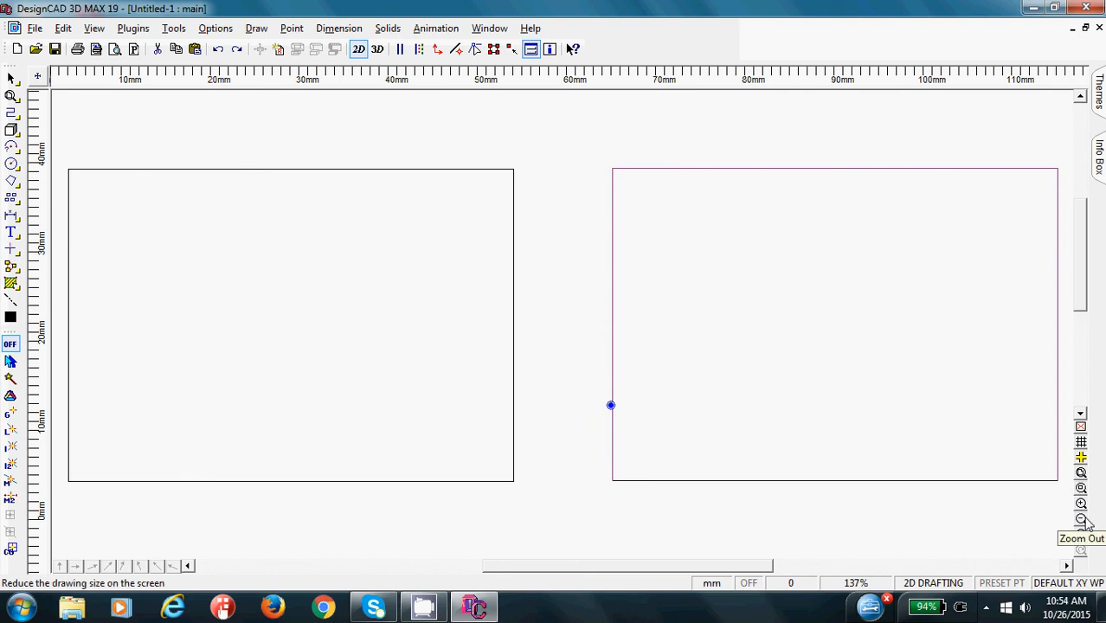
{"action": "left_click", "coordinate": [1081, 489]}
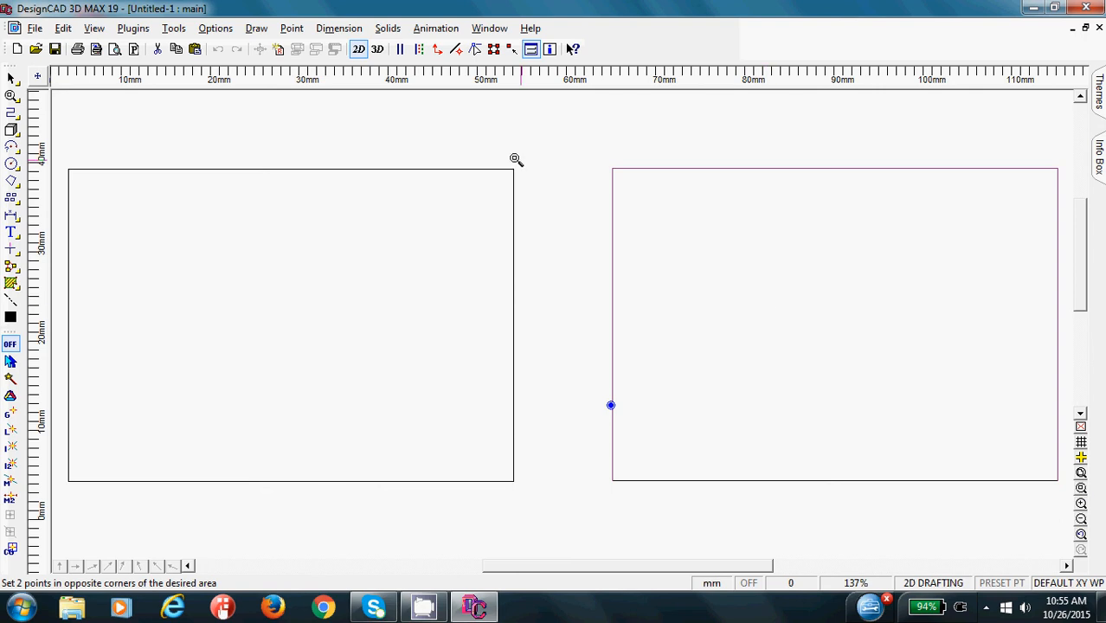
{"action": "left_click", "coordinate": [466, 140]}
{"action": "left_click", "coordinate": [624, 222]}
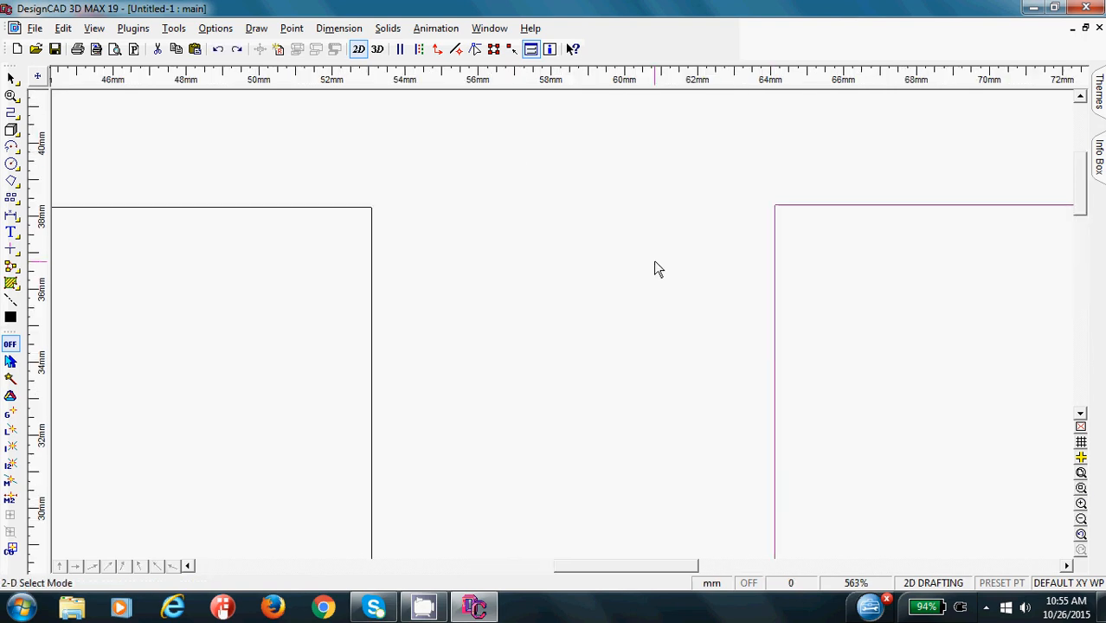
{"action": "left_click", "coordinate": [1082, 537]}
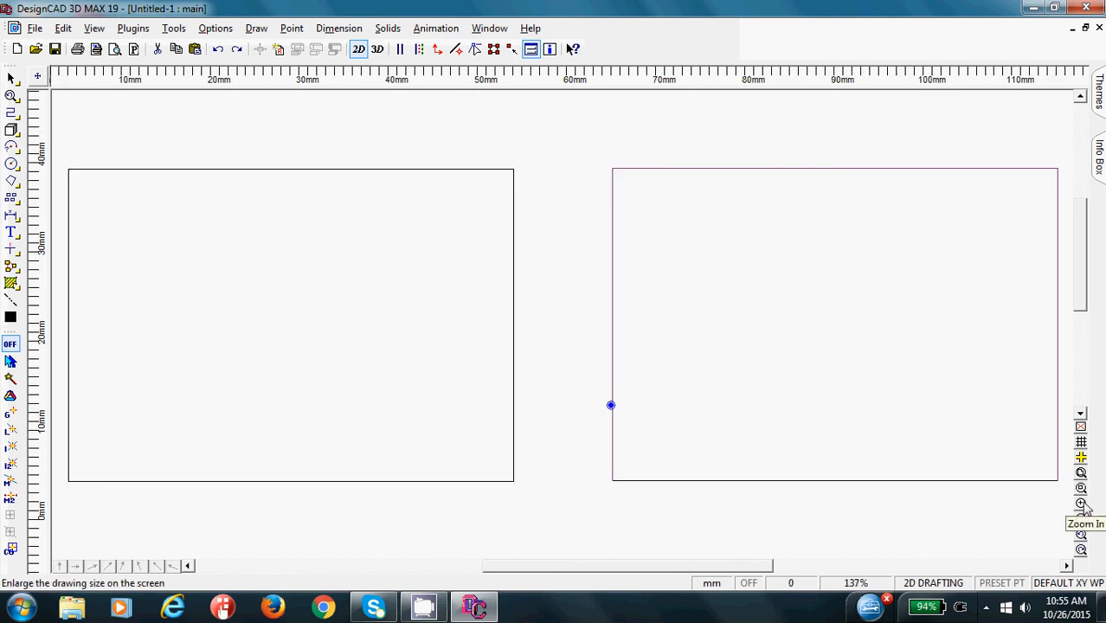
- Examine the rectangles' facing lower corners at increasing magnification, and fit the entire drawing in view again
{"action": "left_click", "coordinate": [1081, 504]}
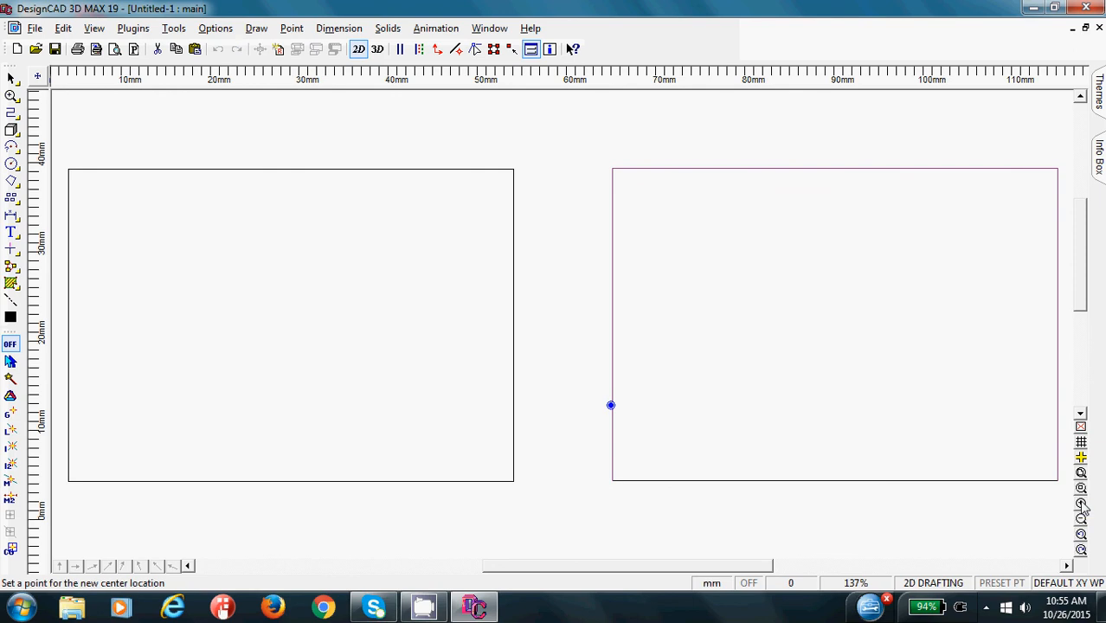
{"action": "left_click", "coordinate": [606, 430]}
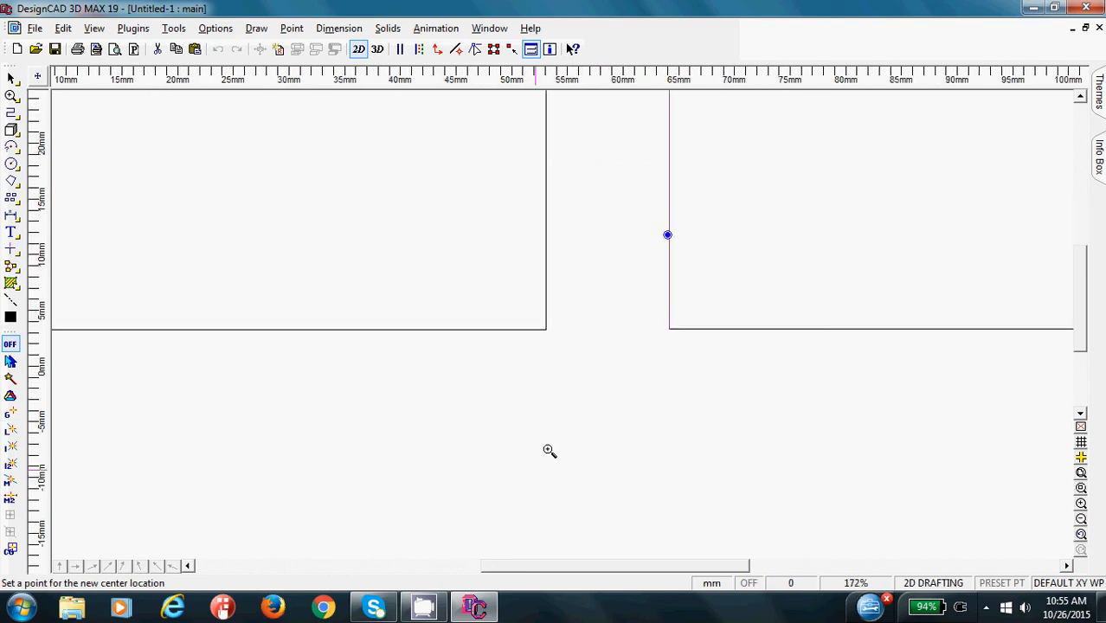
{"action": "left_click", "coordinate": [547, 330]}
{"action": "left_click", "coordinate": [555, 313]}
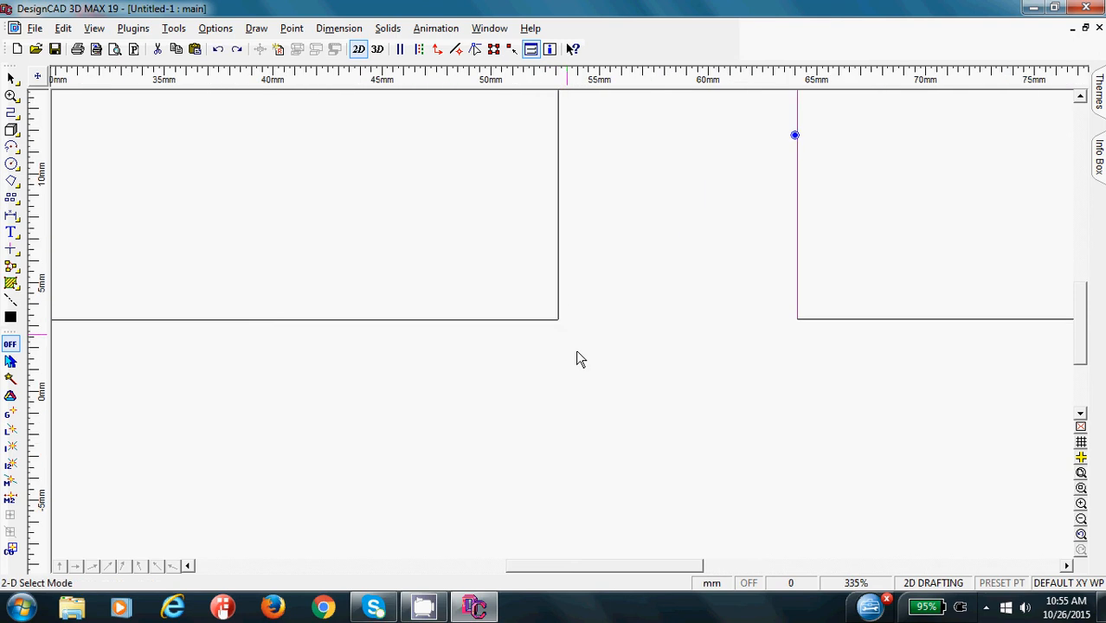
{"action": "left_click", "coordinate": [1082, 476]}
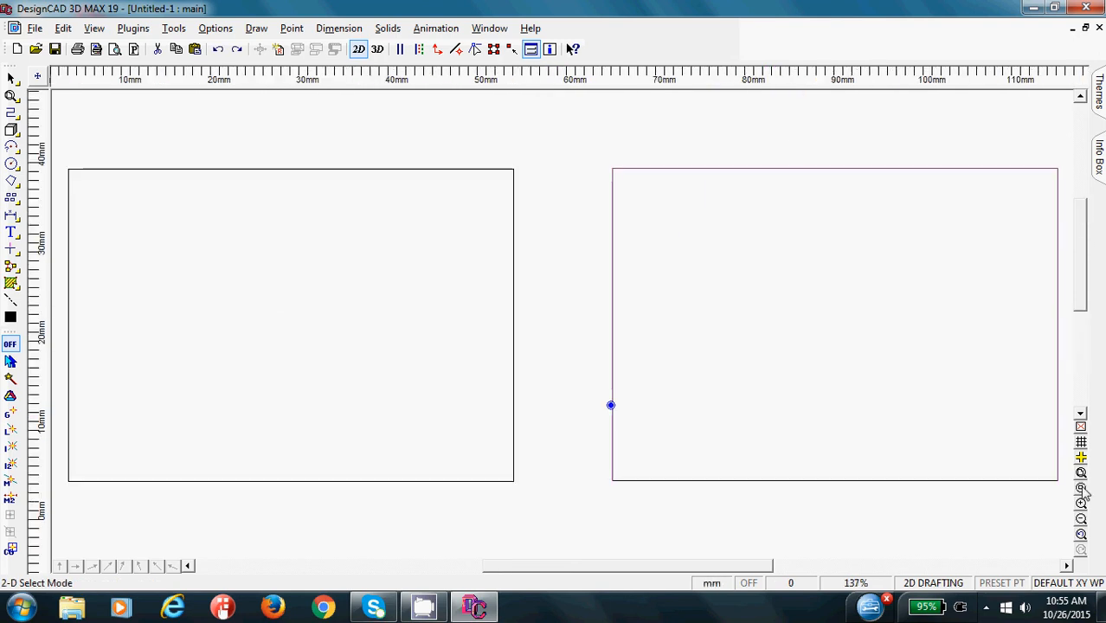
{"action": "right_click", "coordinate": [994, 612]}
{"action": "left_click", "coordinate": [986, 608]}
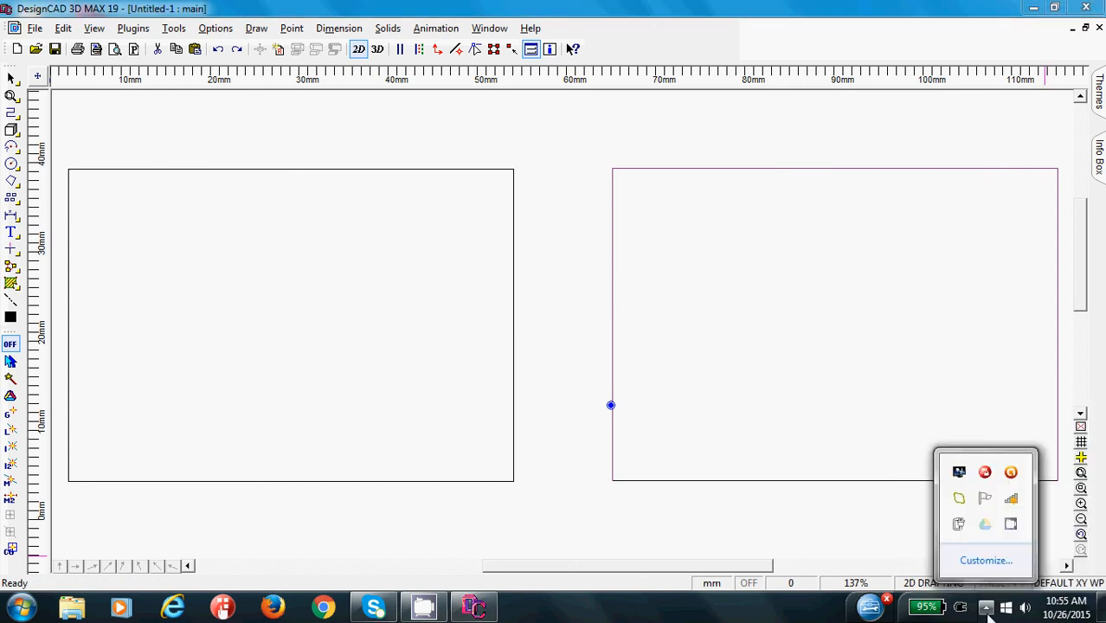
{"action": "right_click", "coordinate": [1013, 528]}
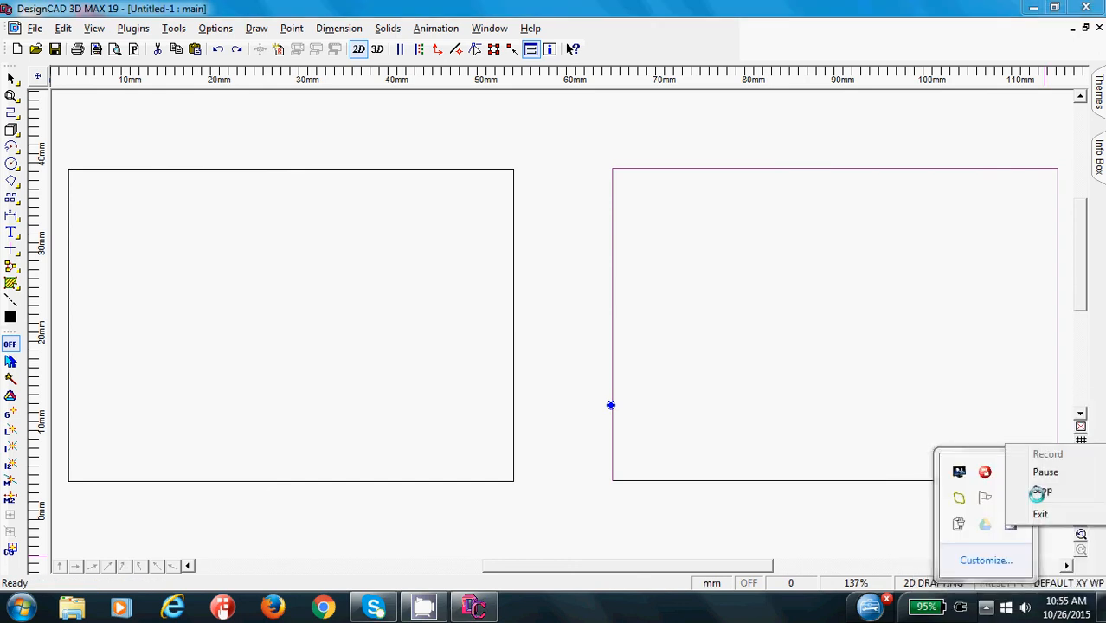